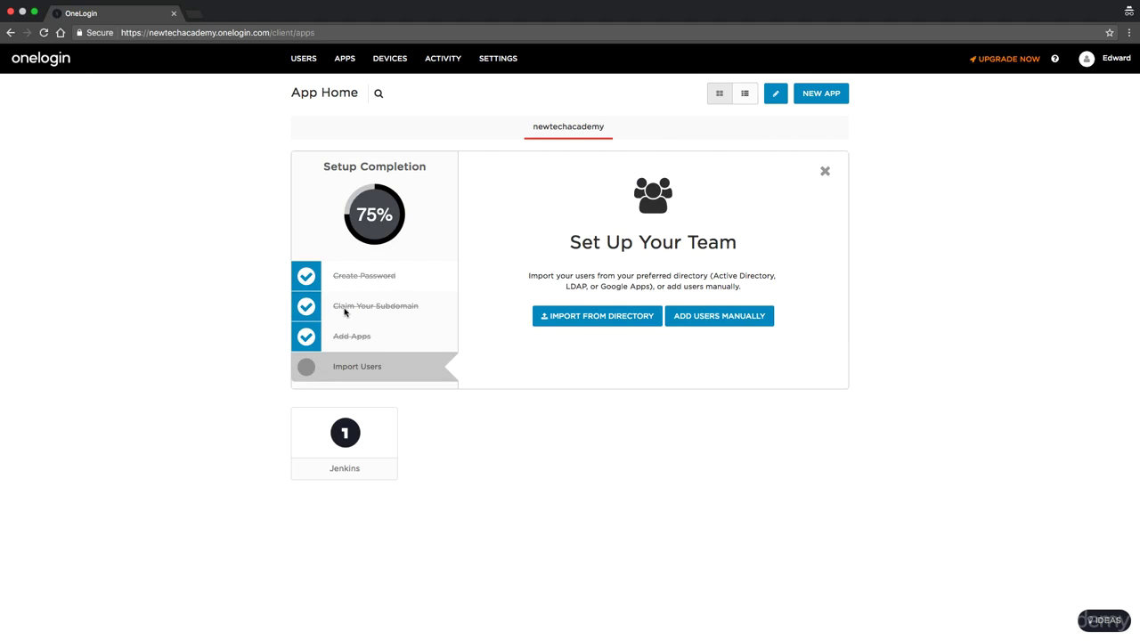
Highlight the account's subdomain in the address bar, then go via All Users to Company Apps.
{"action": "left_click", "coordinate": [213, 33]}
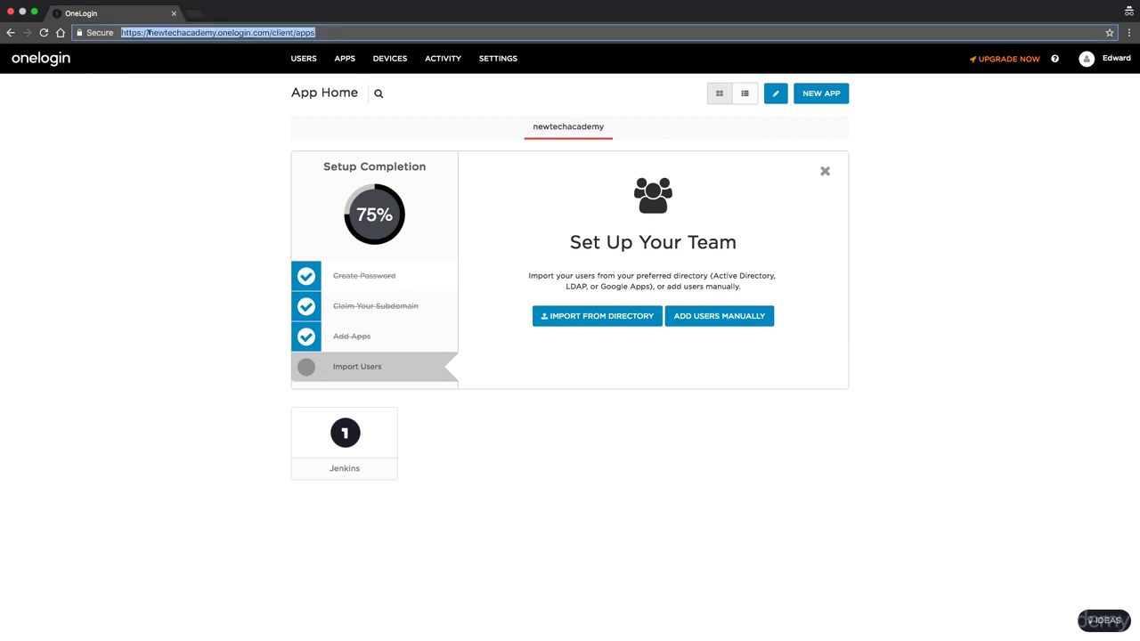
{"action": "left_click_drag", "start_coordinate": [149, 33], "coordinate": [315, 33]}
{"action": "left_click_drag", "start_coordinate": [214, 33], "coordinate": [270, 32]}
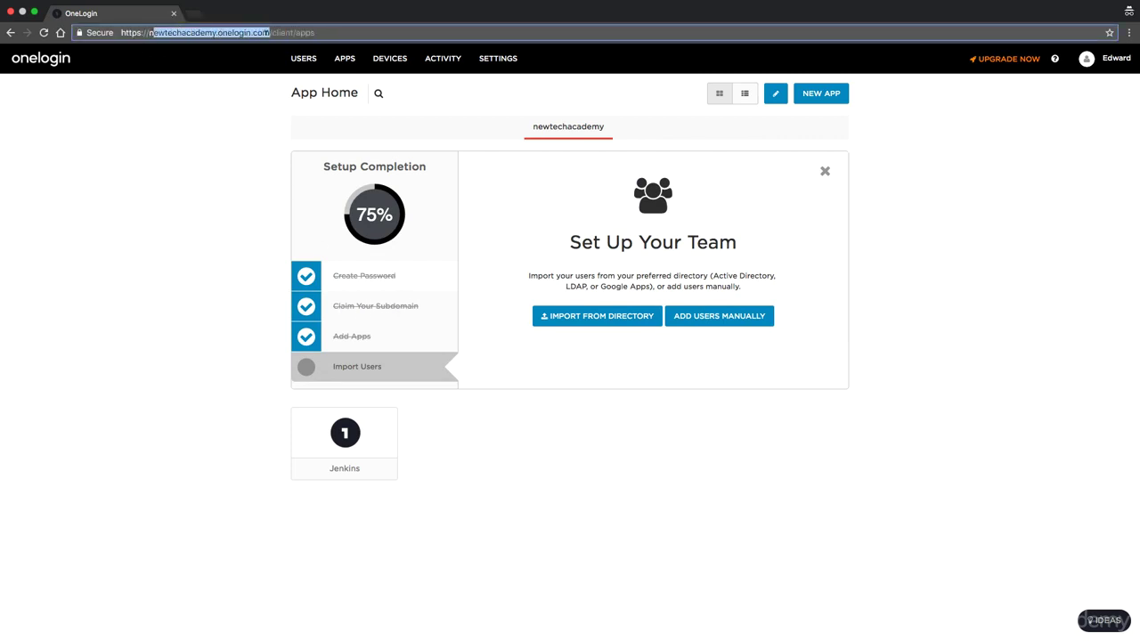
{"action": "left_click", "coordinate": [148, 228]}
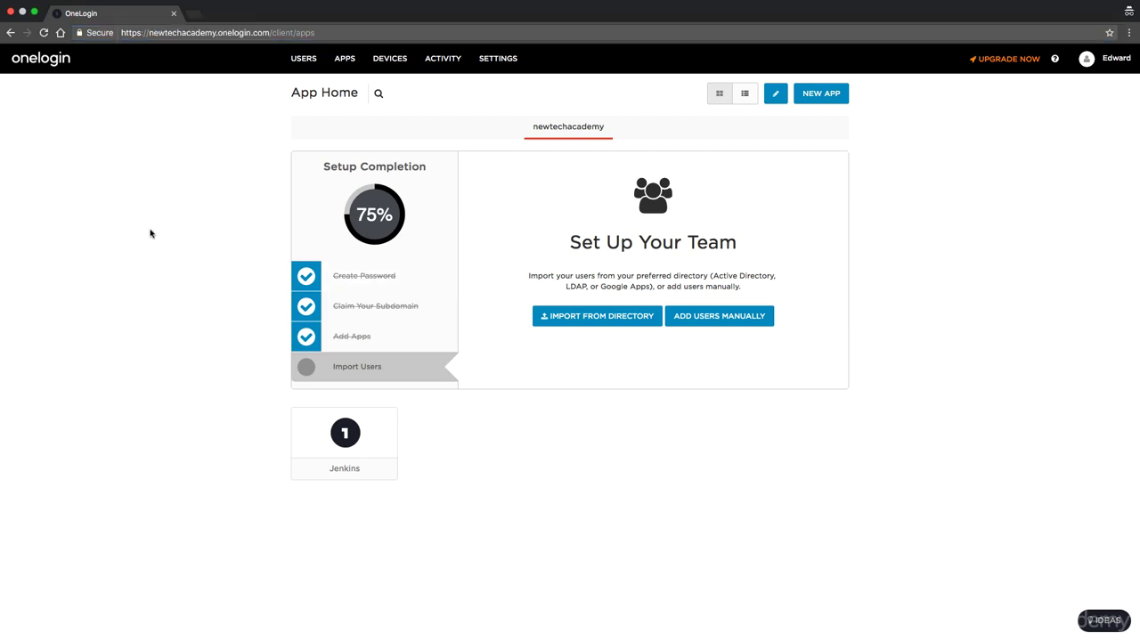
{"action": "left_click", "coordinate": [300, 60]}
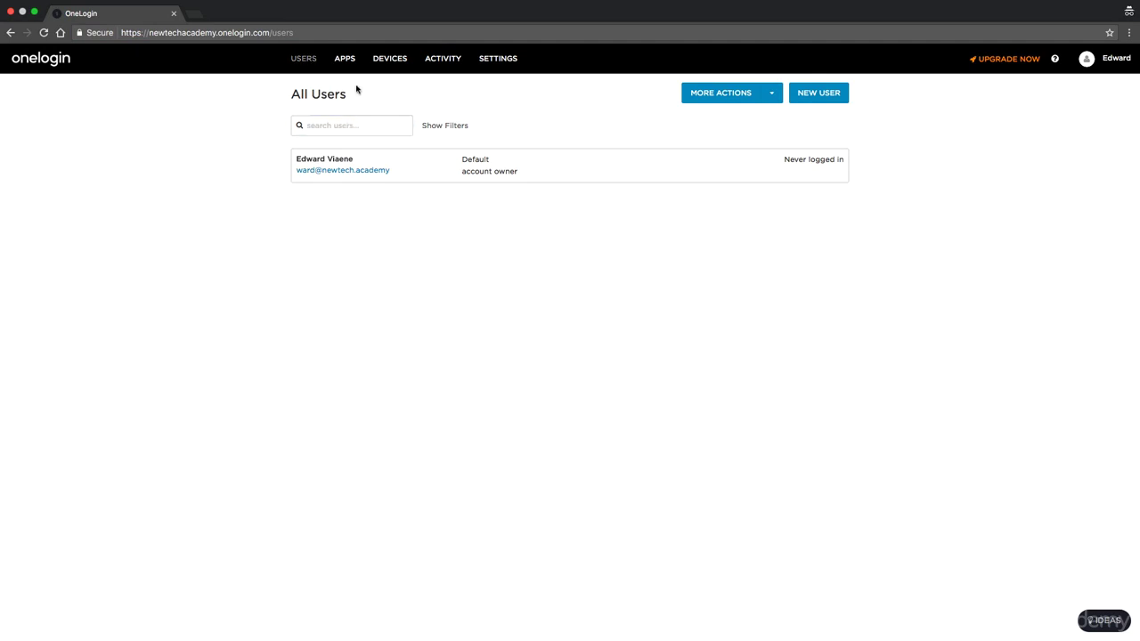
{"action": "left_click", "coordinate": [344, 60]}
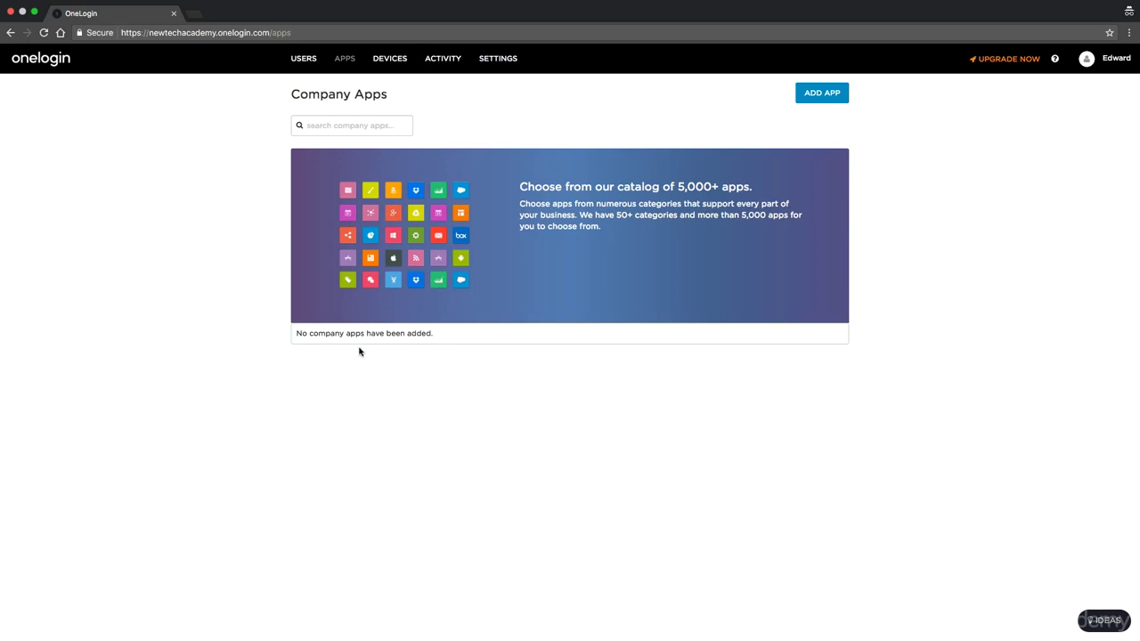
Add the SAML Test Connector (IdP) app from the catalog by searching 'sam'.
{"action": "left_click", "coordinate": [821, 96]}
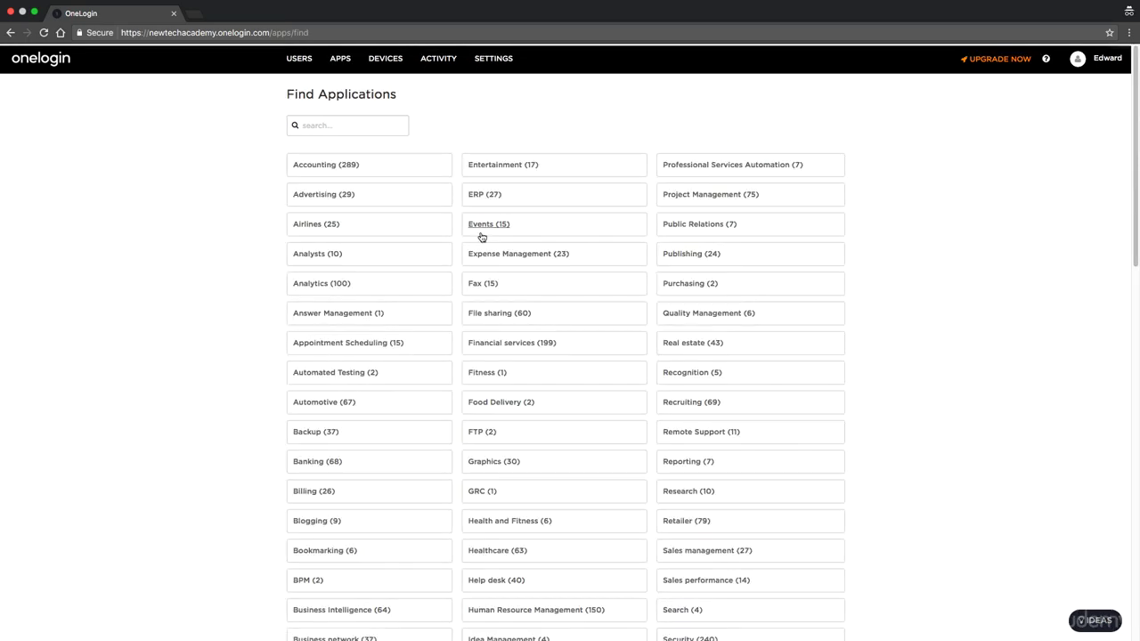
{"action": "left_click", "coordinate": [337, 117]}
{"action": "type", "text": "saml"}
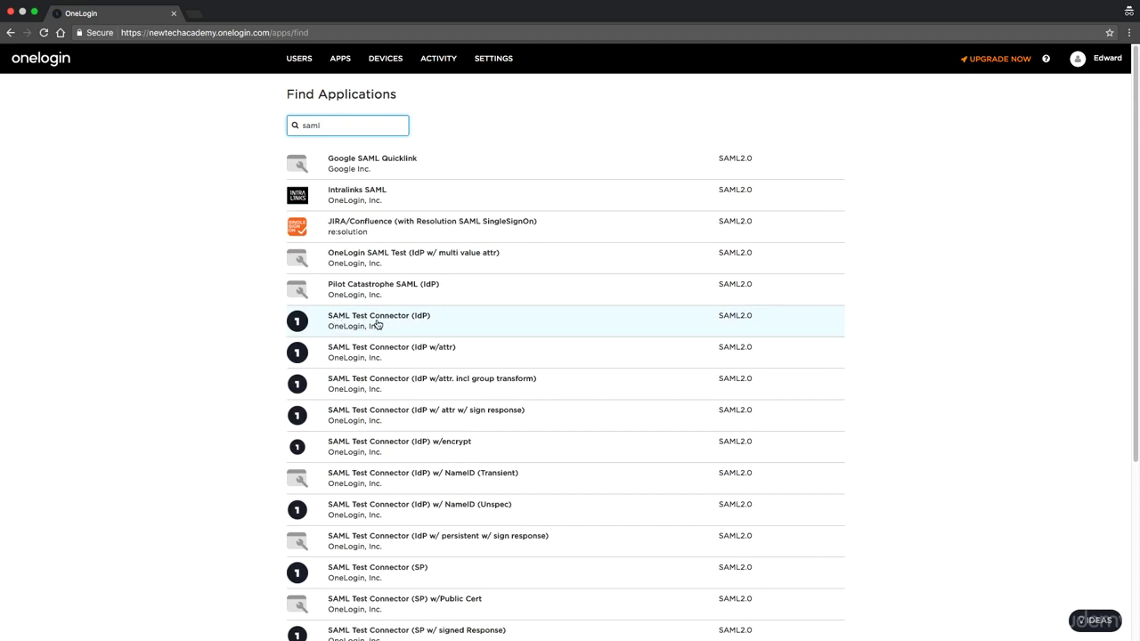
{"action": "left_click", "coordinate": [378, 324]}
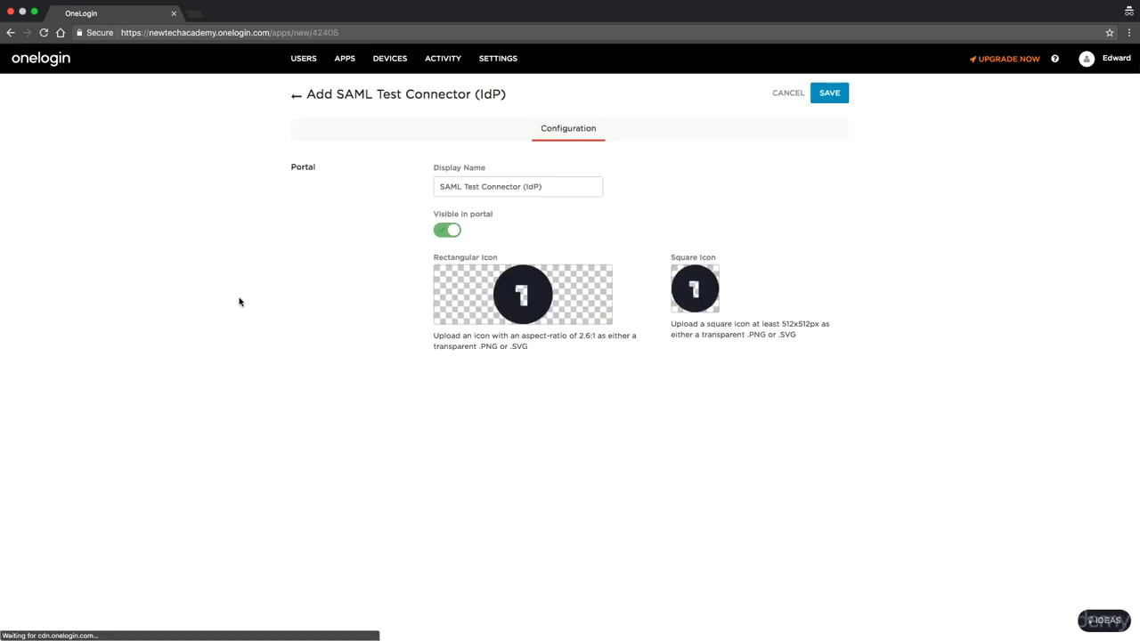
Rename the app's display name to Jenkins and save it.
{"action": "left_click", "coordinate": [537, 186]}
{"action": "key", "text": "super+a"}
{"action": "type", "text": "Jenkins"}
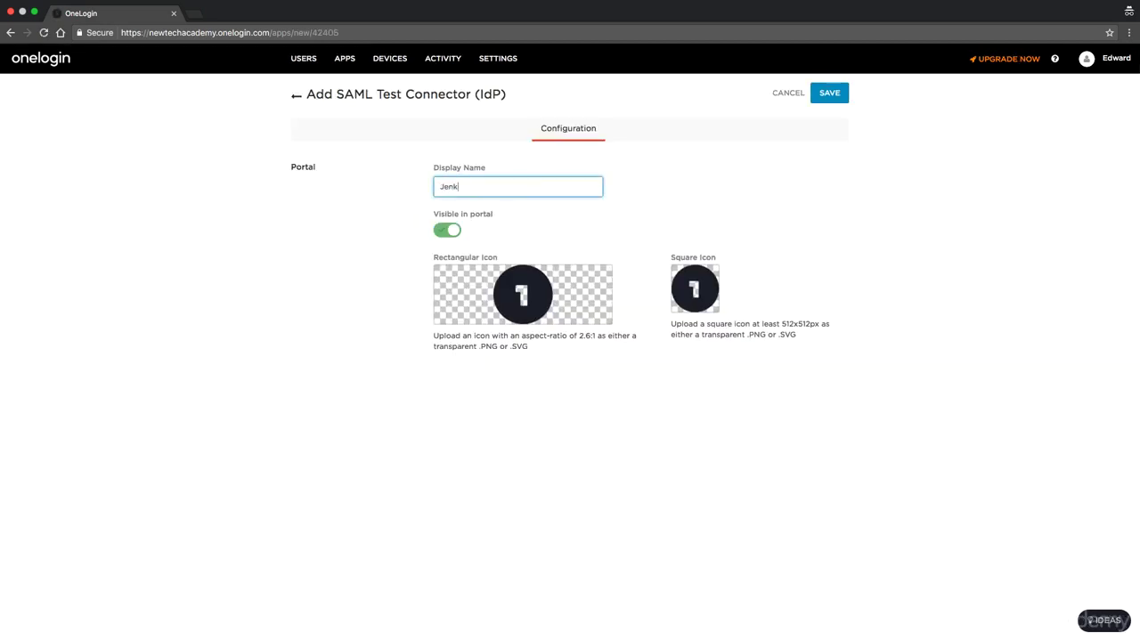
{"action": "mouse_move", "coordinate": [480, 305]}
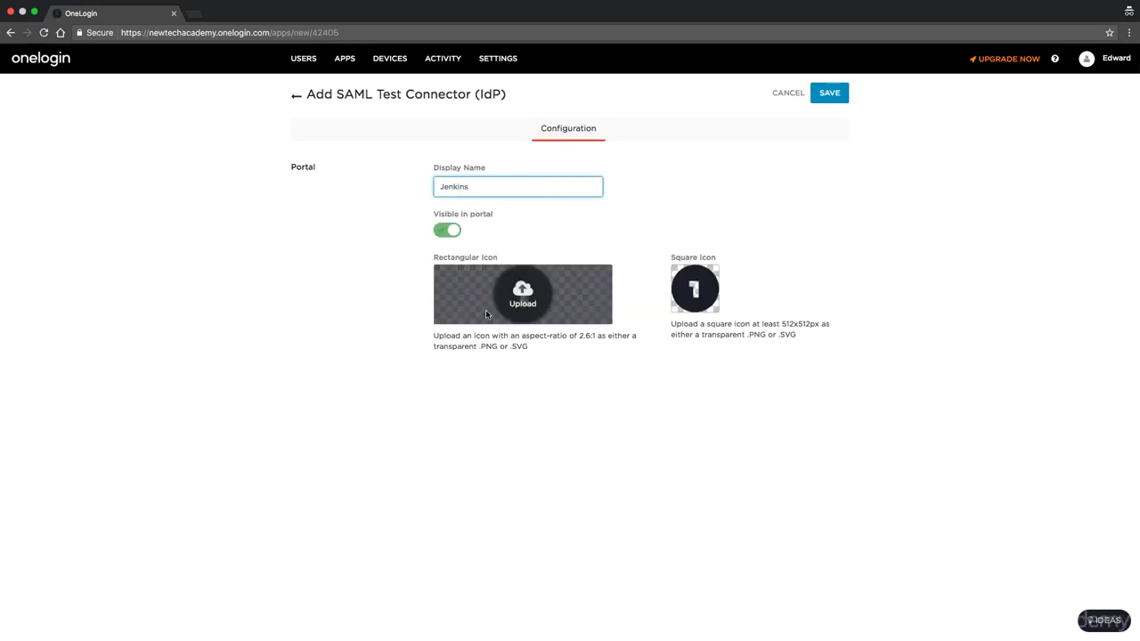
{"action": "left_click", "coordinate": [815, 100]}
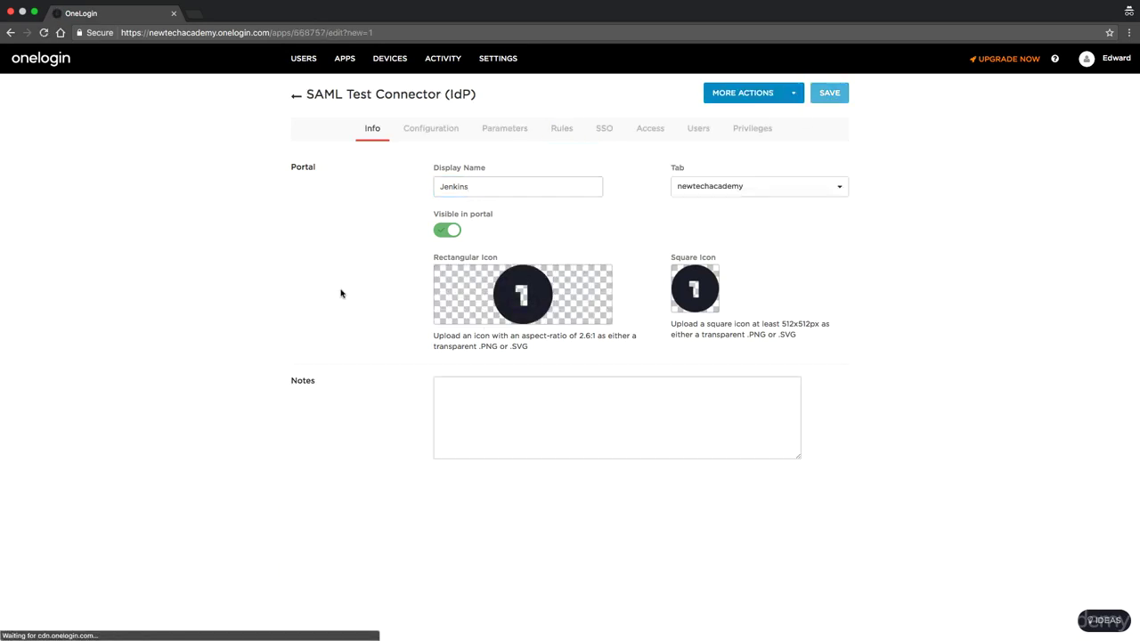
Paste the Jenkins finishLogin URL into the RelayState field on the Configuration tab.
{"action": "left_click", "coordinate": [441, 136]}
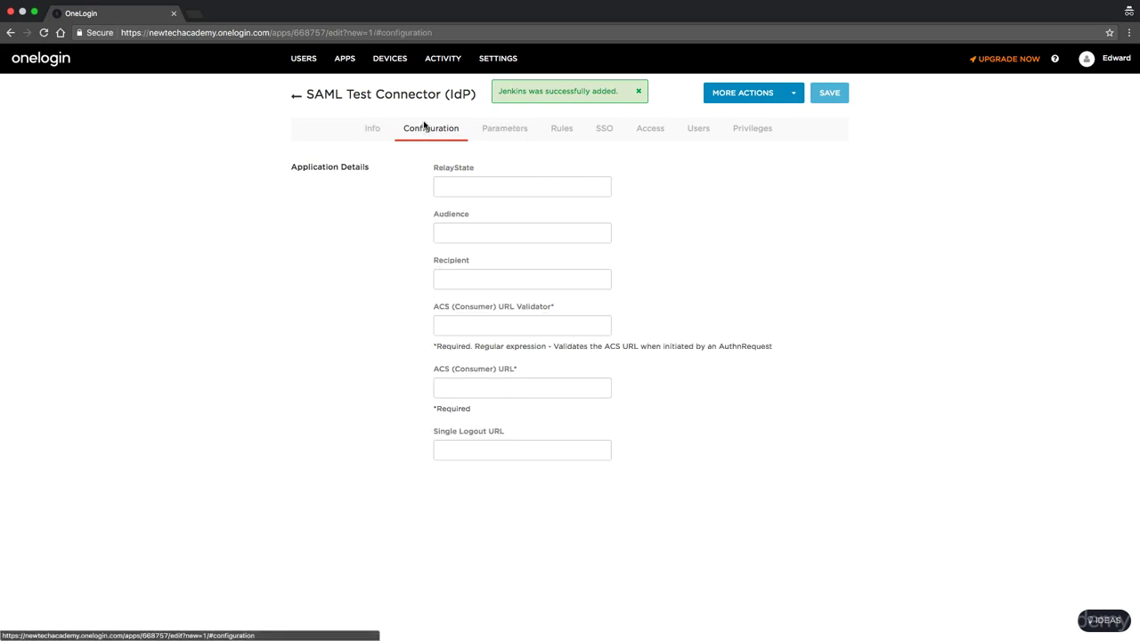
{"action": "left_click", "coordinate": [463, 182]}
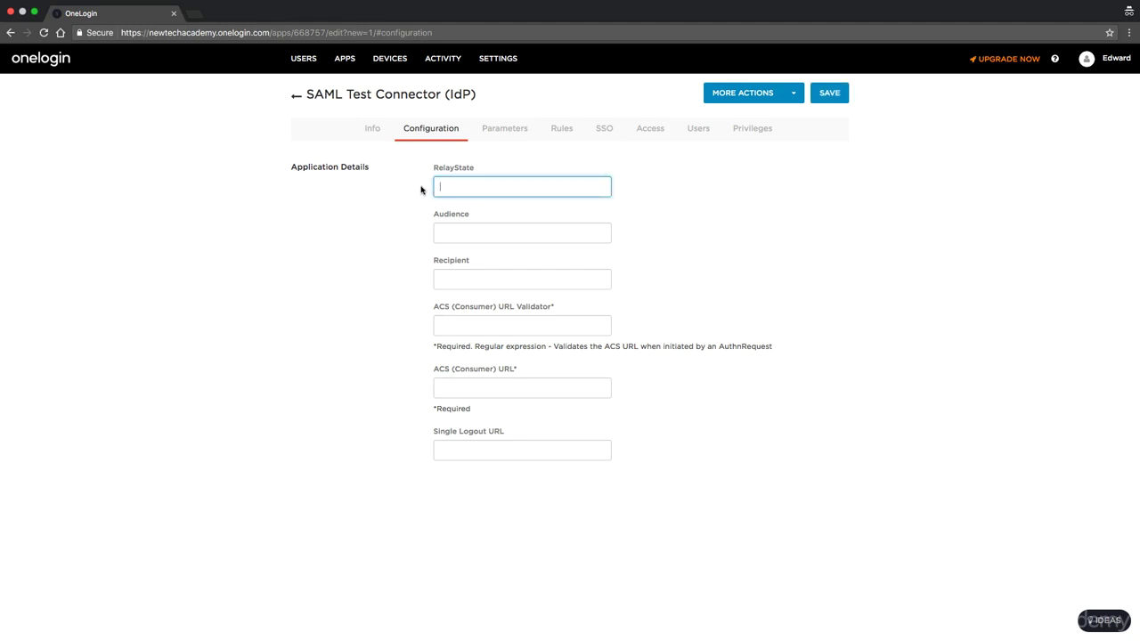
{"action": "type", "text": "http://82.196.14.54:8080/"}
{"action": "type", "text": "/securityRealm/finishLogin"}
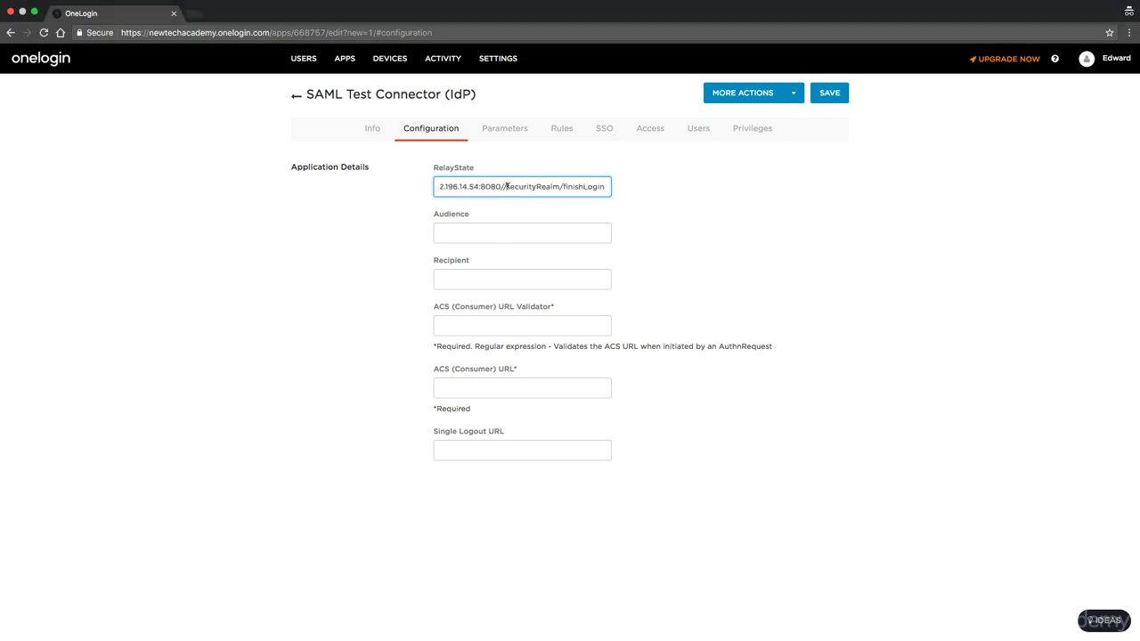
Remove the doubled slash and move the finishLogin URL from RelayState into Audience.
{"action": "left_click", "coordinate": [506, 186]}
{"action": "key", "text": "BackSpace"}
{"action": "key", "text": "super+a"}
{"action": "key", "text": "super+x"}
{"action": "left_click", "coordinate": [496, 230]}
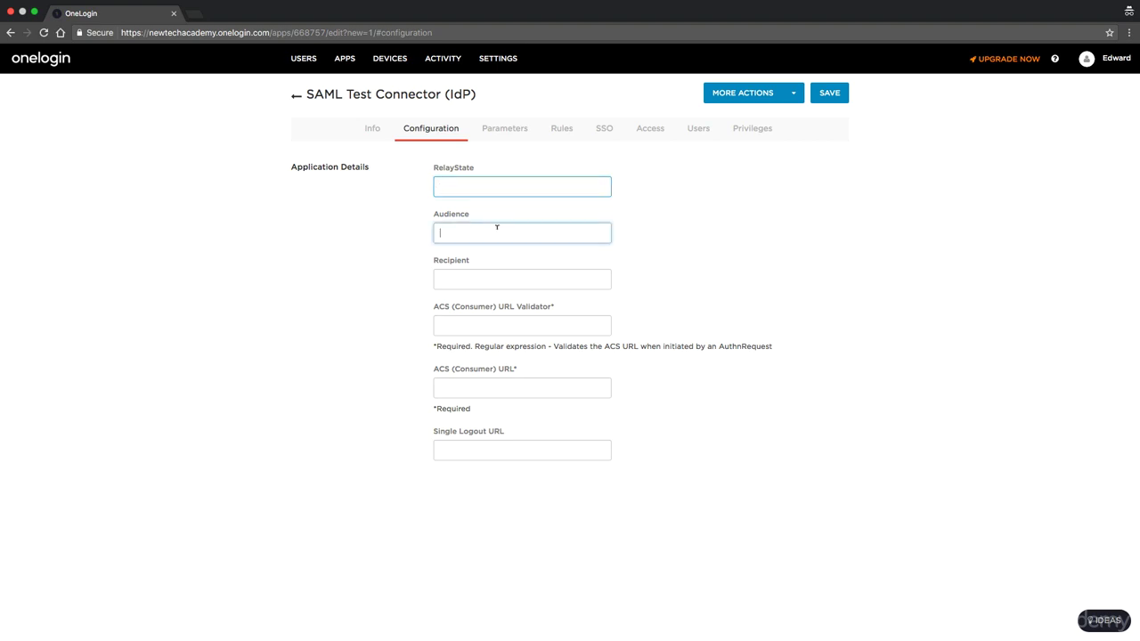
{"action": "key", "text": "super+v"}
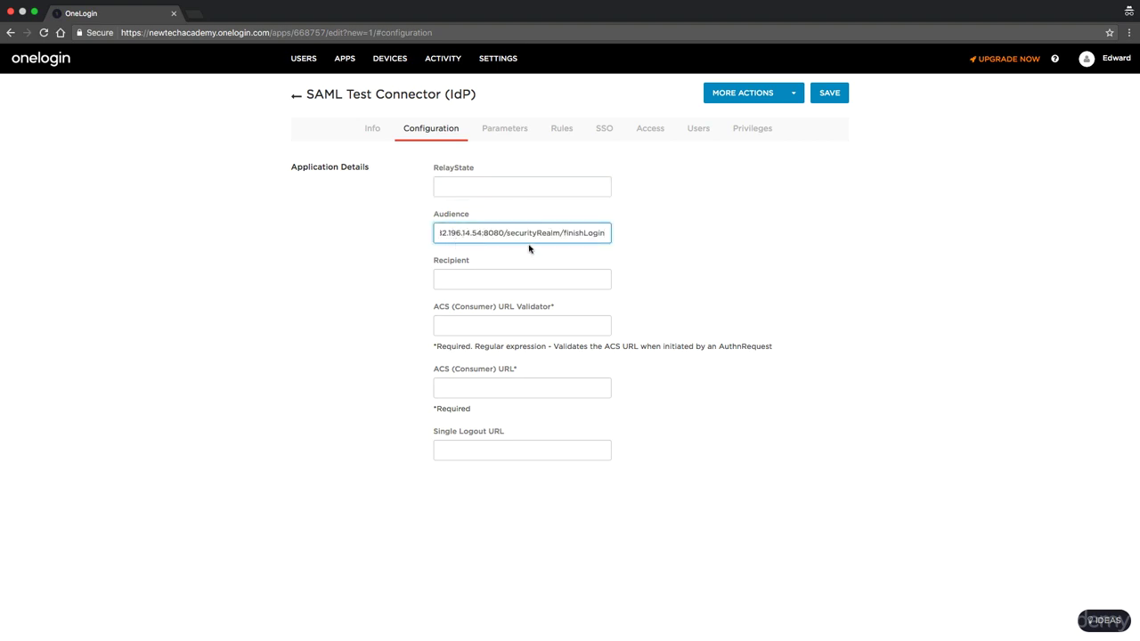
{"action": "key", "text": "super+Left"}
{"action": "key", "text": "super+Right"}
{"action": "key", "text": "super+Left"}
Paste the same finishLogin URL into the Recipient field.
{"action": "left_click", "coordinate": [473, 275]}
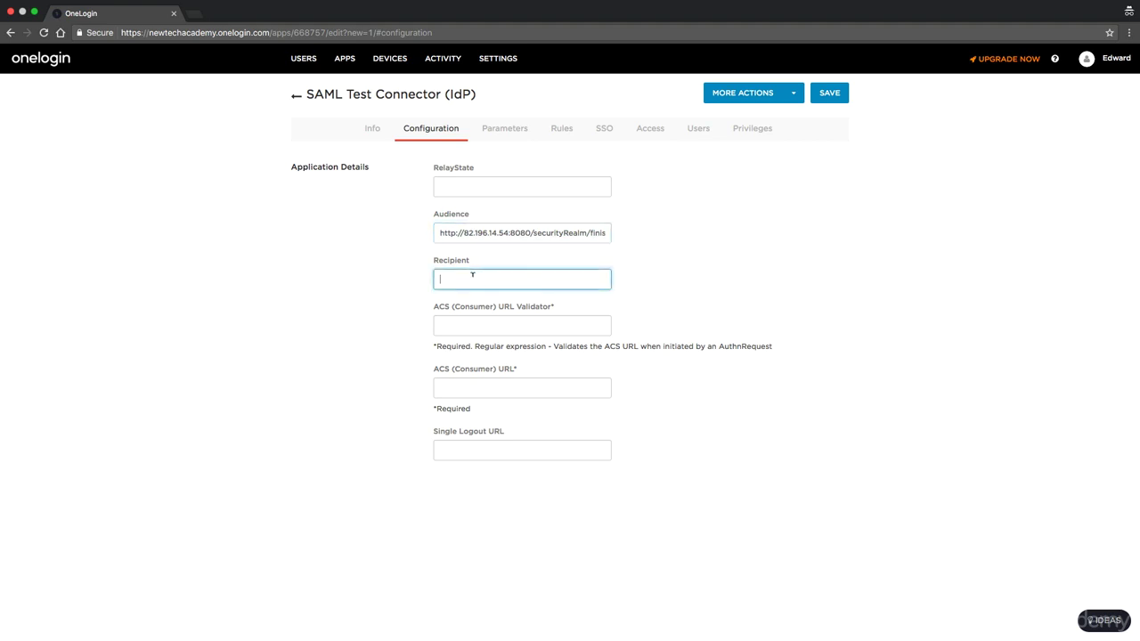
{"action": "key", "text": "super+v"}
{"action": "left_click", "coordinate": [467, 323]}
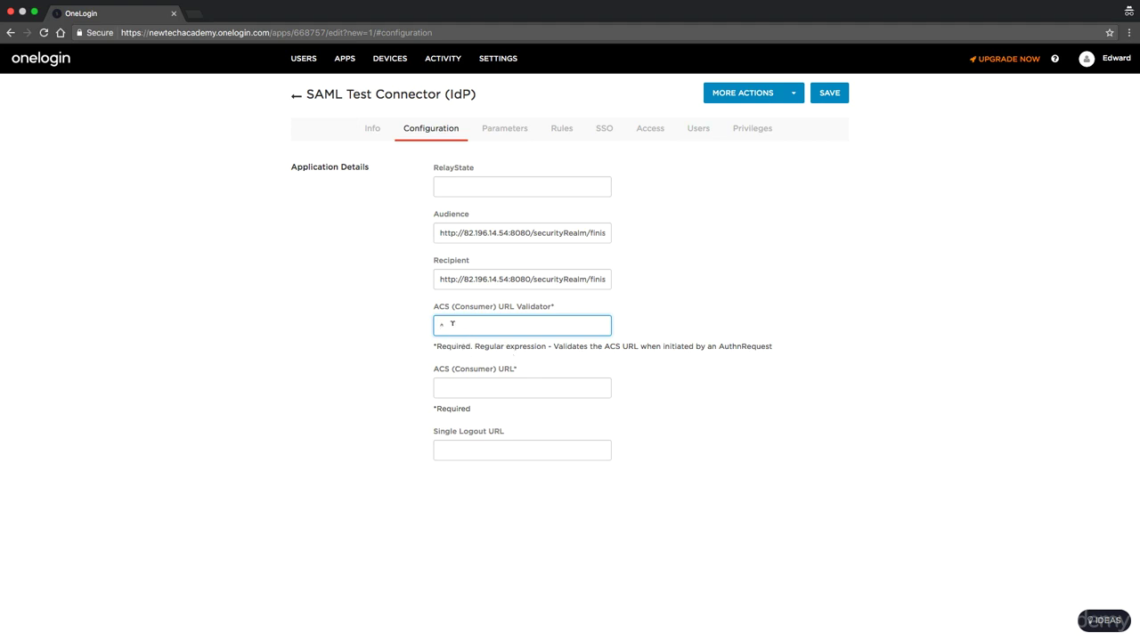
{"action": "left_click", "coordinate": [441, 278]}
{"action": "left_click", "coordinate": [458, 324]}
{"action": "type", "text": "http://"}
{"action": "left_click", "coordinate": [528, 277]}
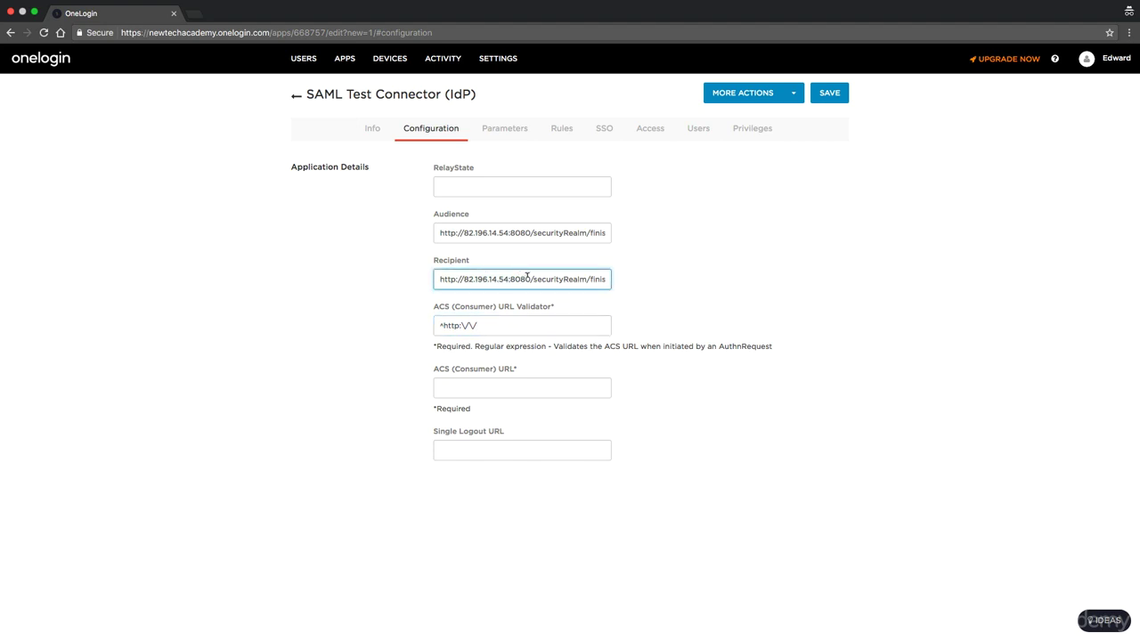
{"action": "left_click", "coordinate": [520, 323]}
{"action": "key", "text": "super+v"}
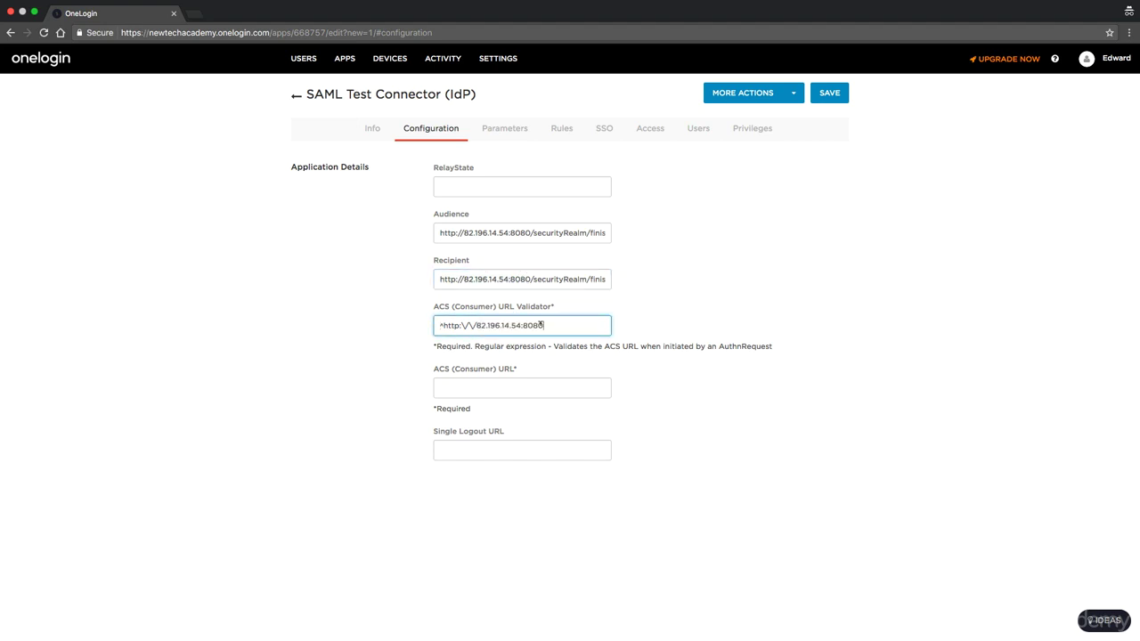
{"action": "type", "text": "\\"}
{"action": "left_click", "coordinate": [574, 232]}
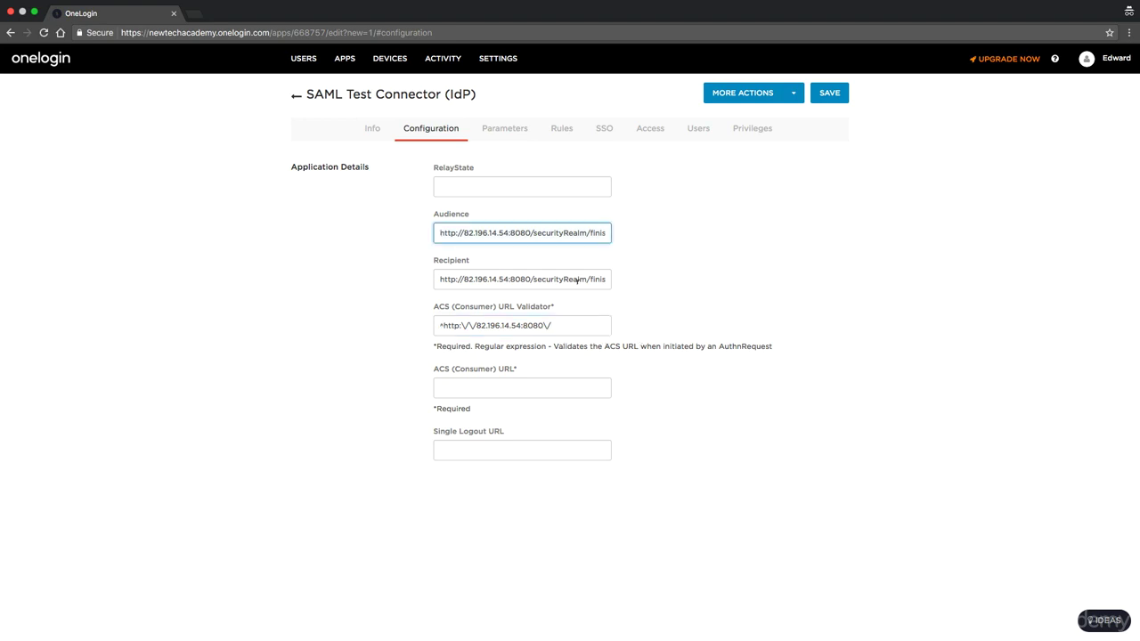
{"action": "left_click", "coordinate": [531, 383]}
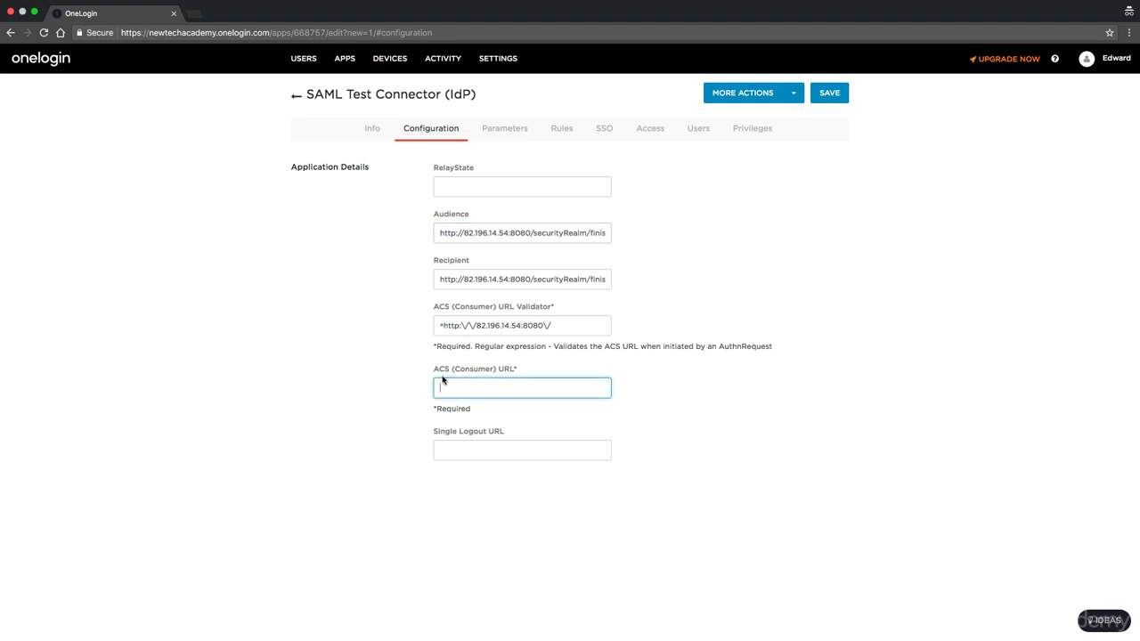
Set ACS (Consumer) URL to the finishLogin URL, escape the validator's dots, and save.
{"action": "key", "text": "super+v"}
{"action": "key", "text": "super+Left"}
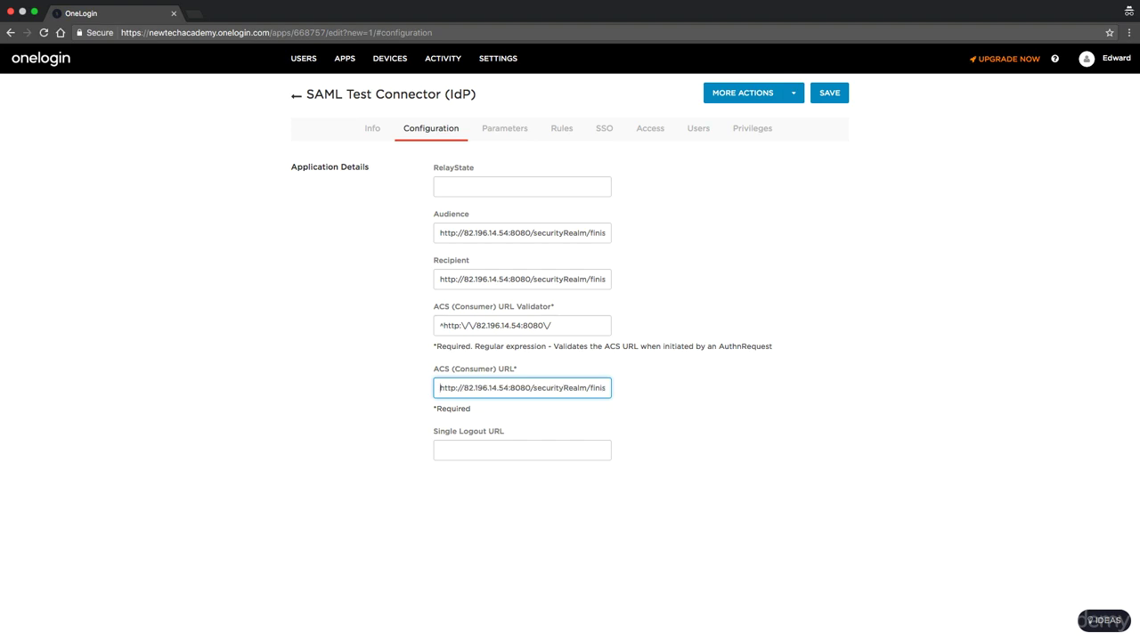
{"action": "left_click", "coordinate": [477, 322]}
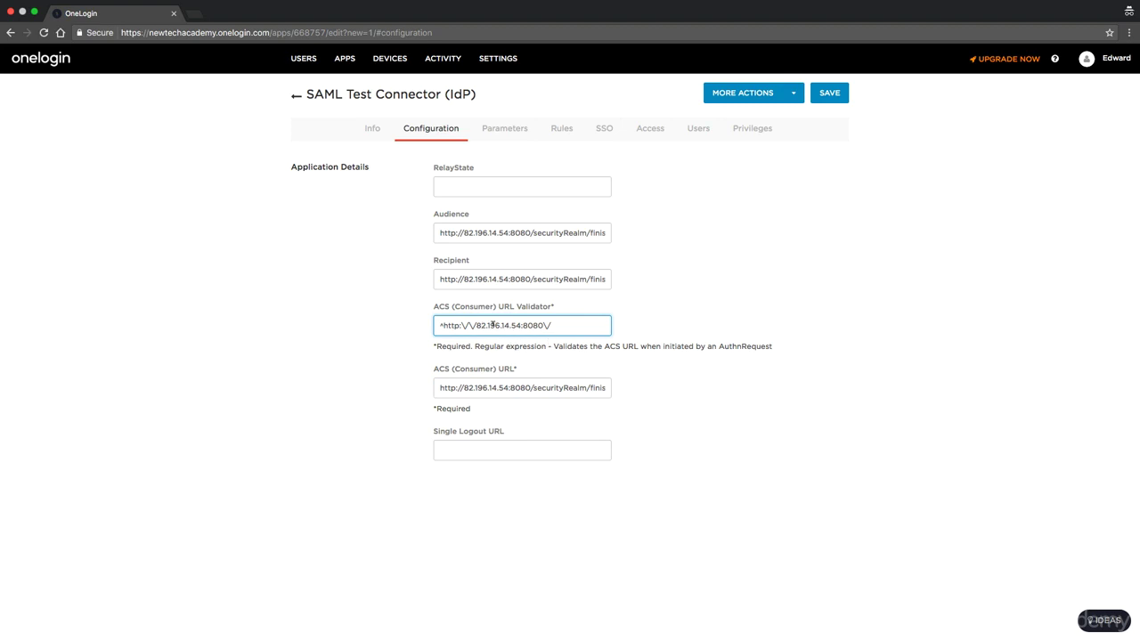
{"action": "type", "text": "\\"}
{"action": "type", "text": "\\"}
{"action": "type", "text": "\\"}
{"action": "left_click", "coordinate": [824, 93]}
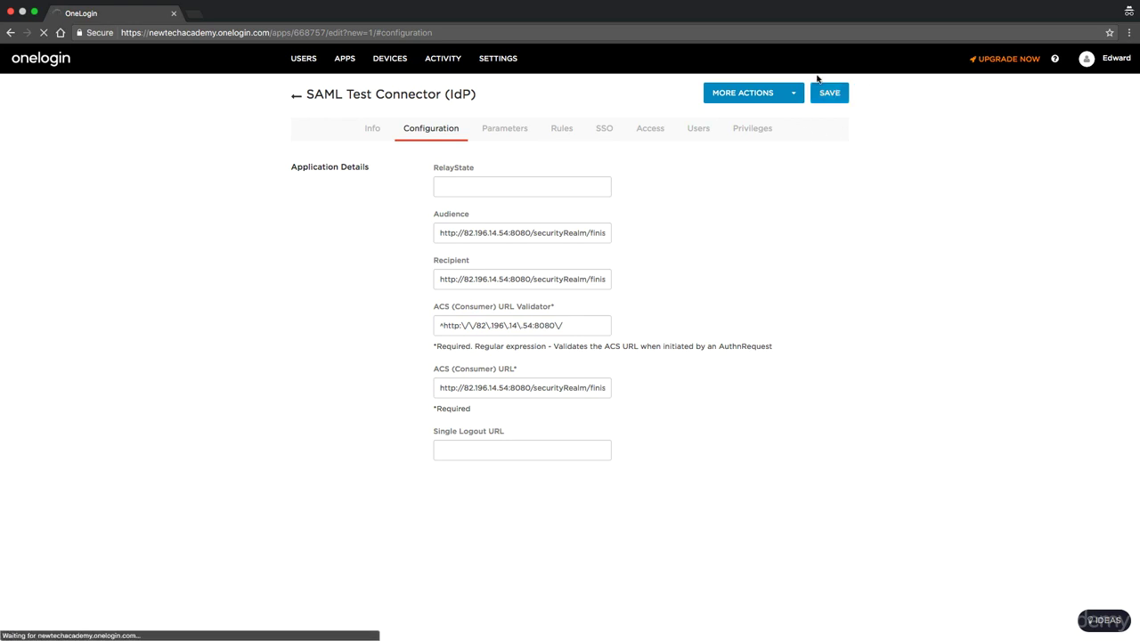
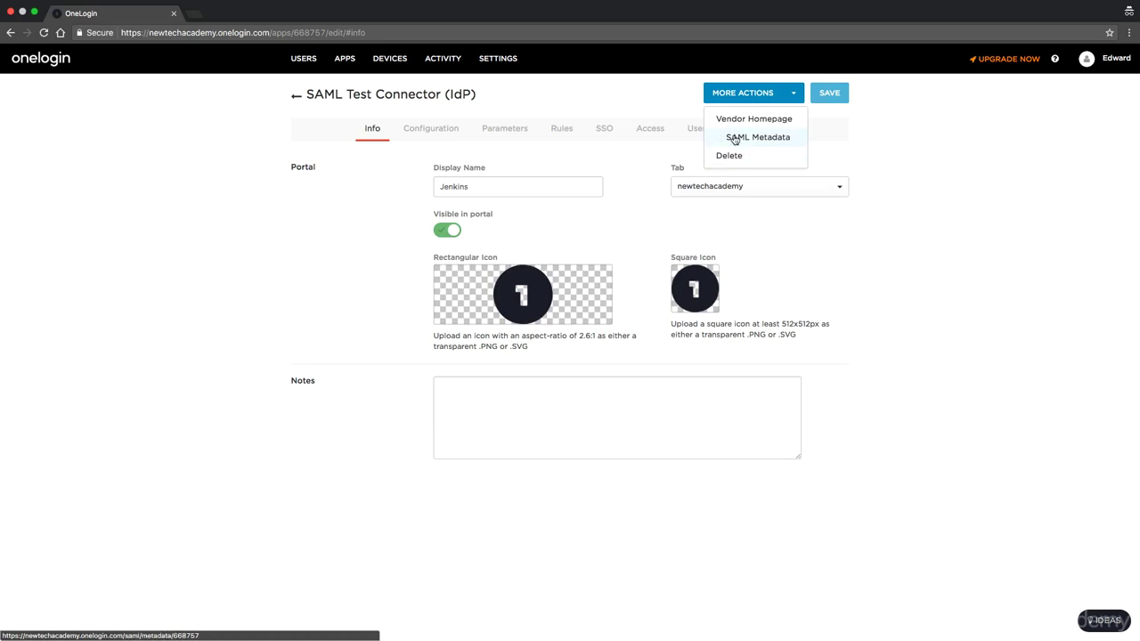
Download the Jenkins SAML Test Connector's SAML metadata as an onelogin_metadata XML file.
{"action": "left_click", "coordinate": [735, 139]}
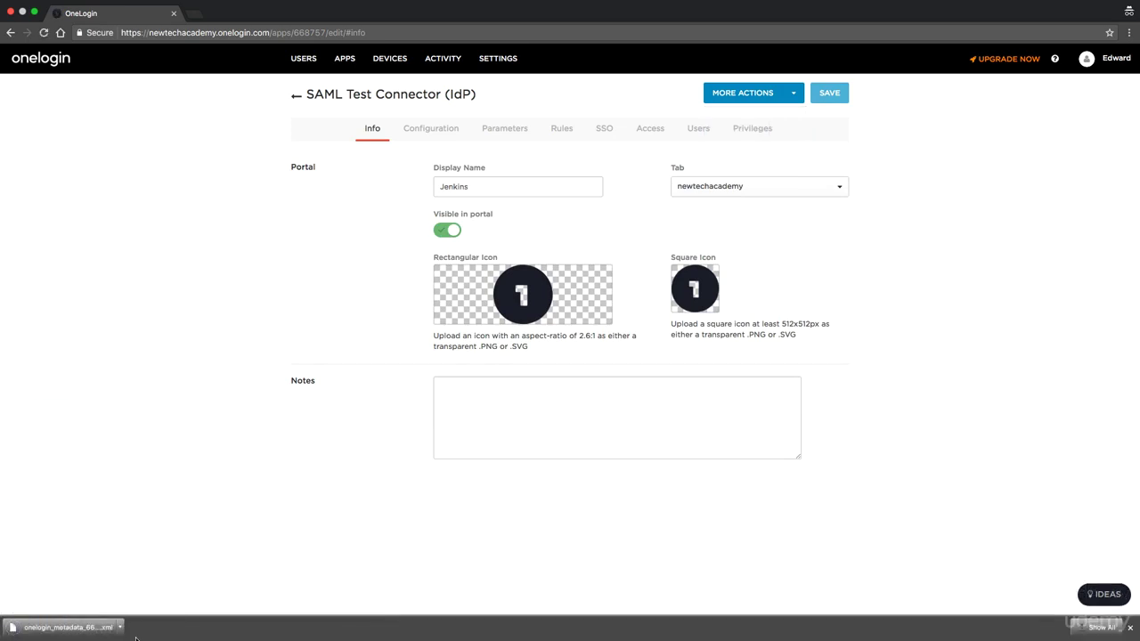
Open the downloaded onelogin_metadata XML, zoom in, copy all its text, and return to Manage Jenkins.
{"action": "left_click", "coordinate": [119, 629]}
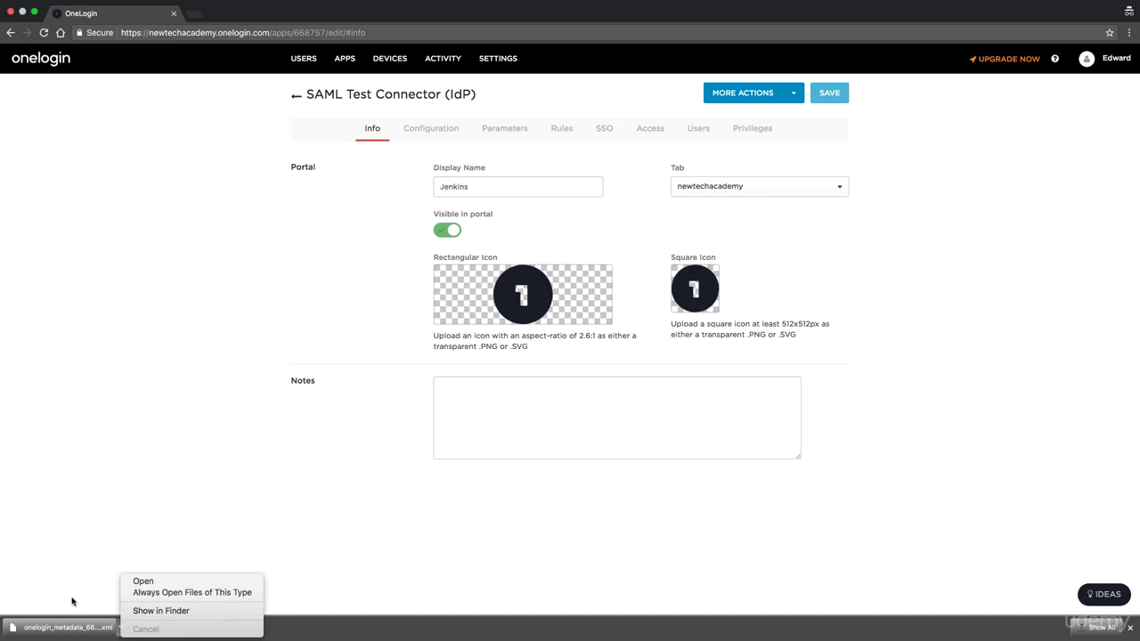
{"action": "left_click", "coordinate": [143, 581]}
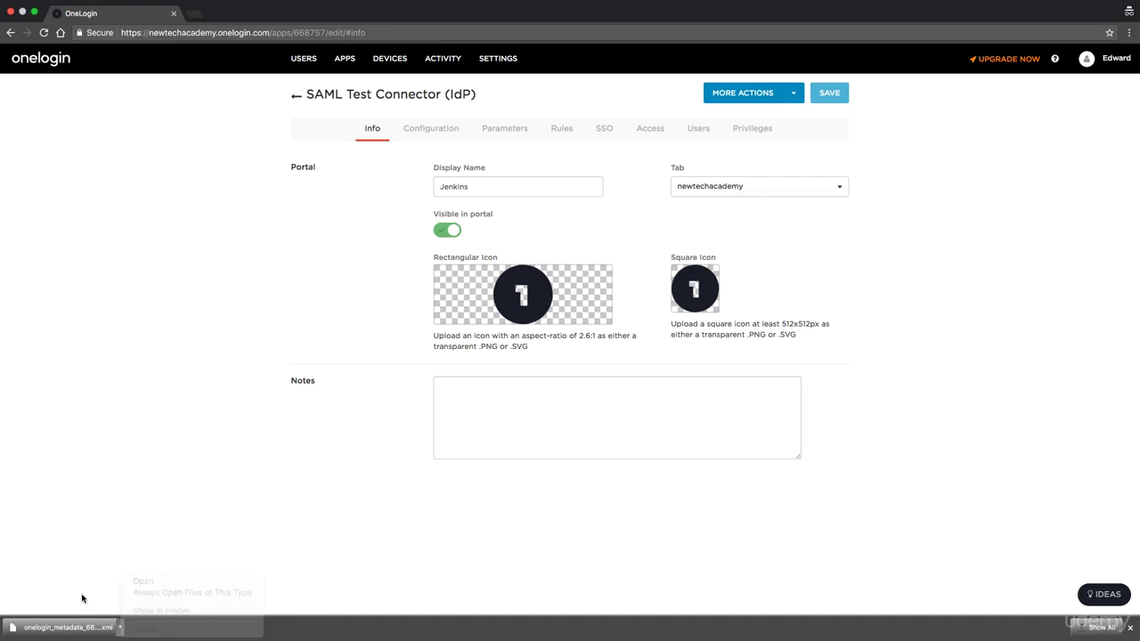
{"action": "key", "text": "super+equal"}
{"action": "key", "text": "super+equal"}
{"action": "key", "text": "super+equal"}
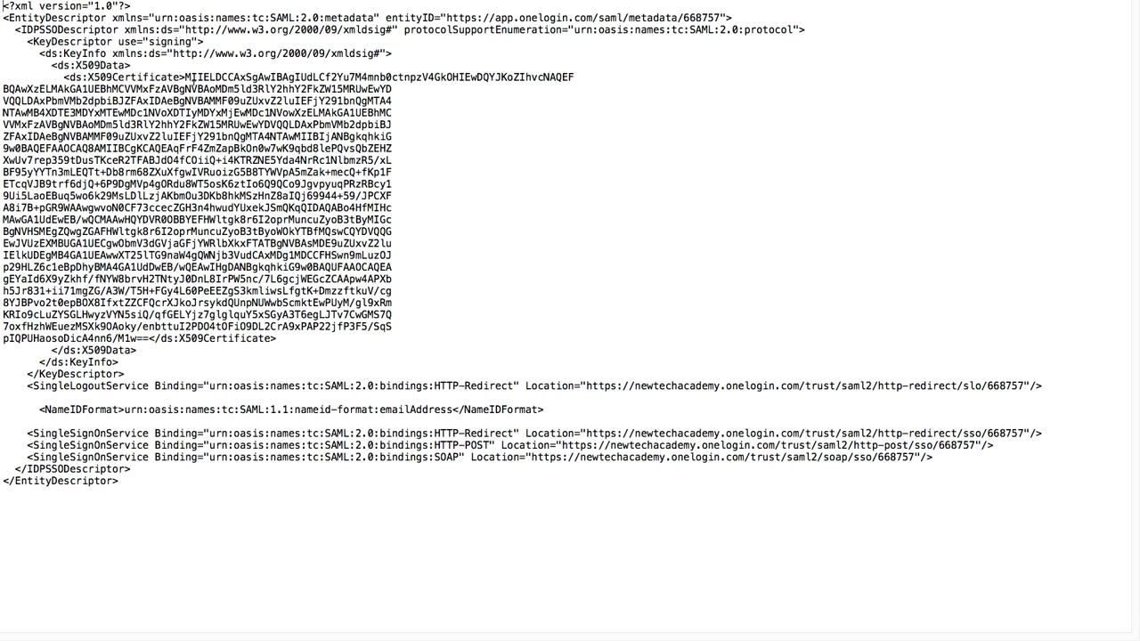
{"action": "left_click_drag", "start_coordinate": [159, 537], "coordinate": [5, 2]}
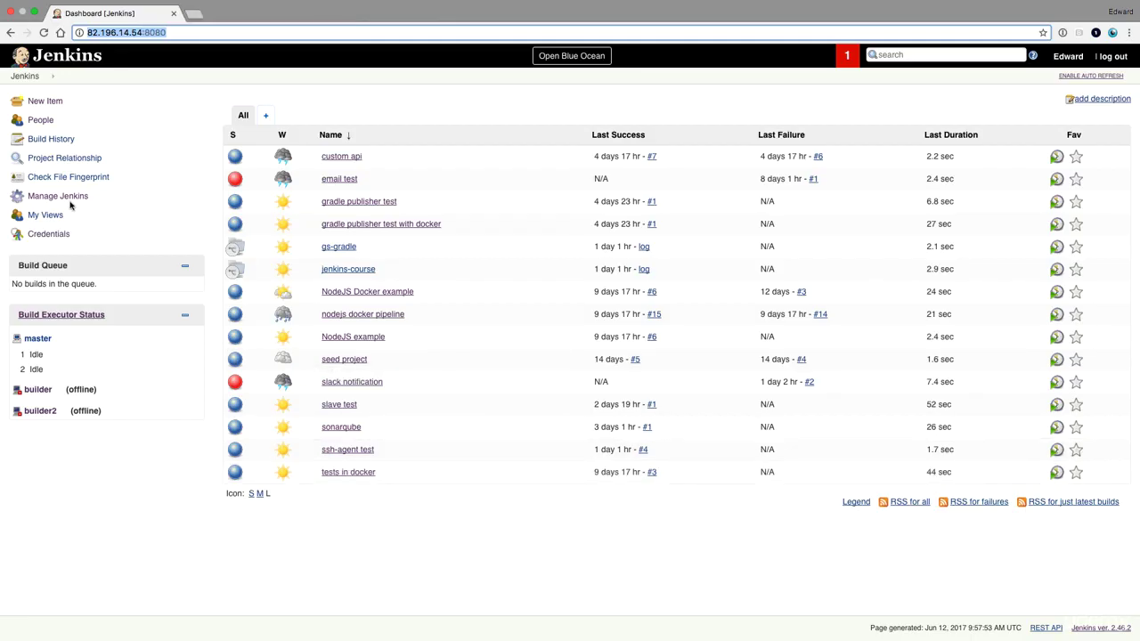
{"action": "left_click", "coordinate": [70, 203]}
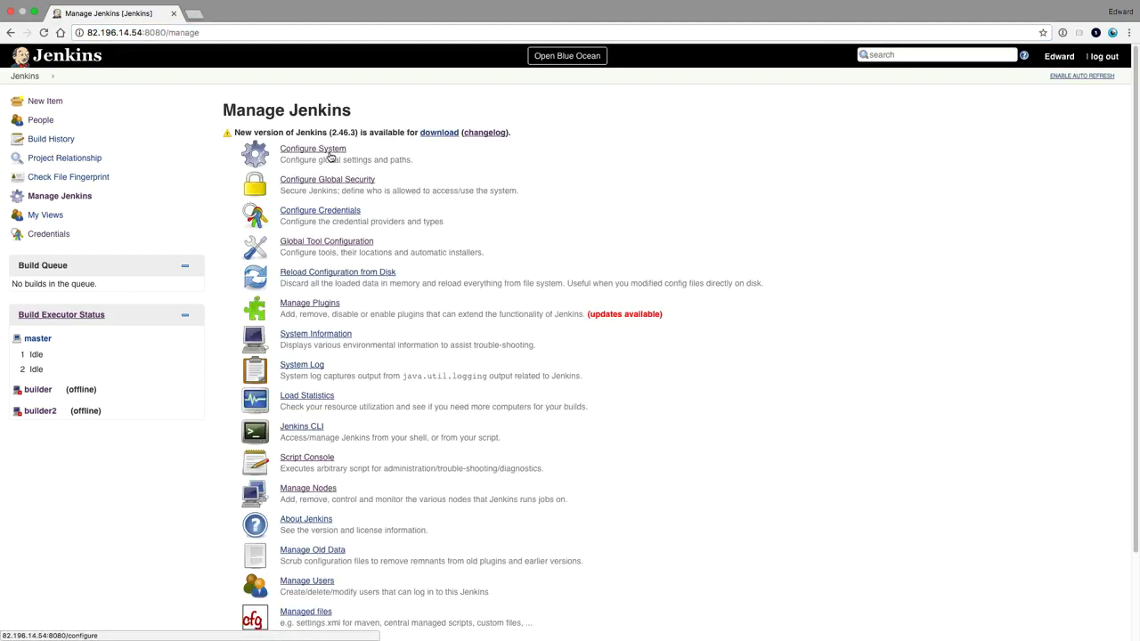
{"action": "left_click", "coordinate": [333, 184]}
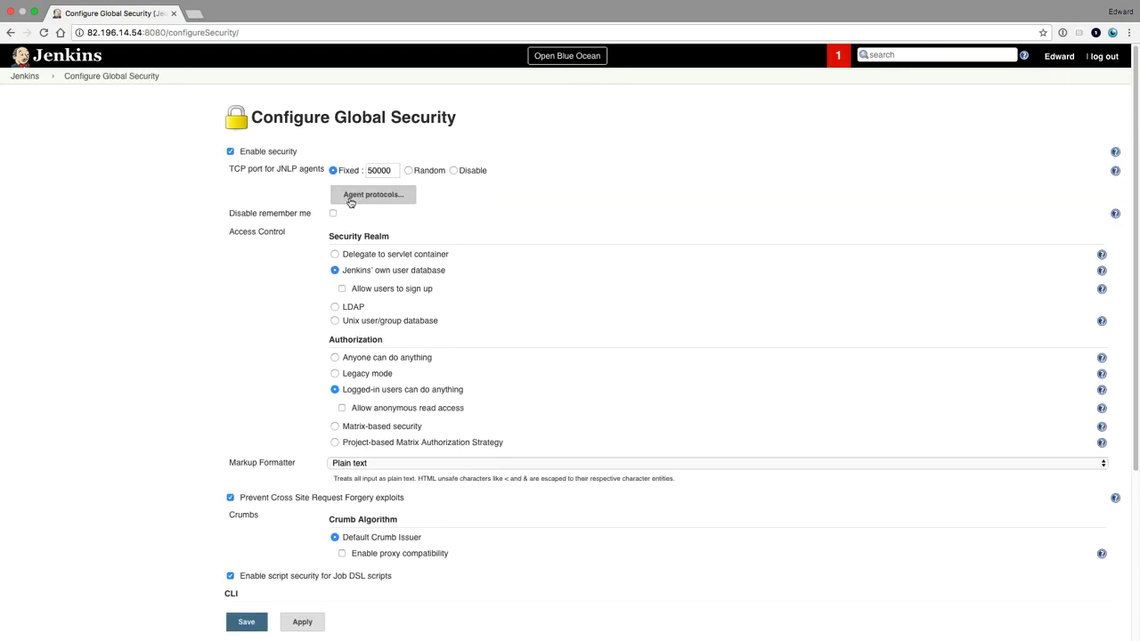
{"action": "left_click", "coordinate": [334, 306]}
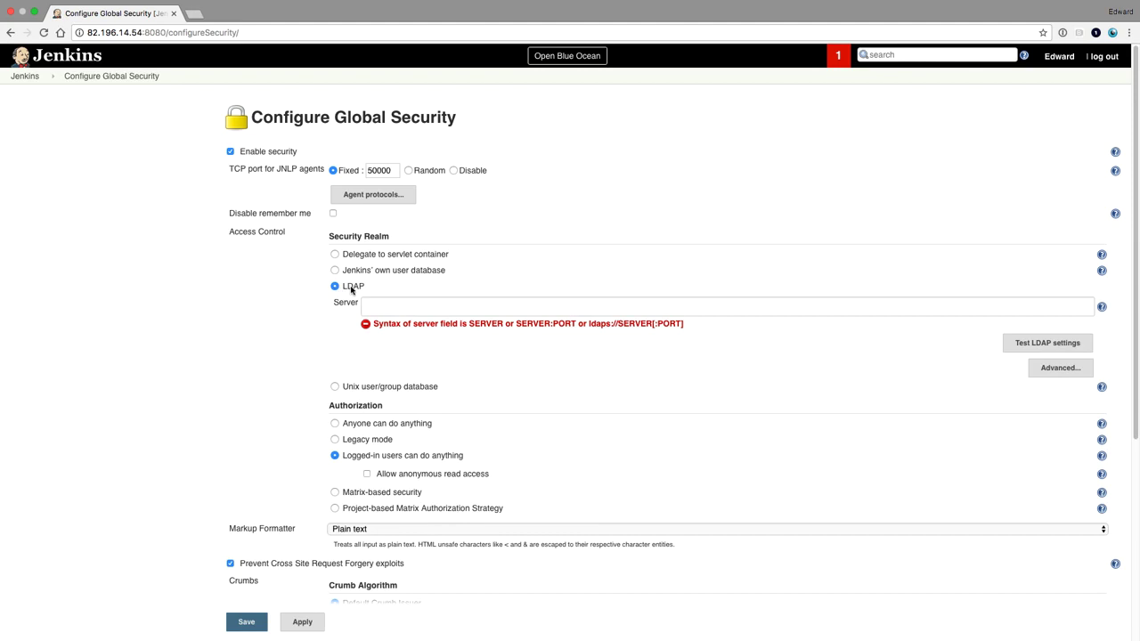
{"action": "left_click", "coordinate": [335, 271]}
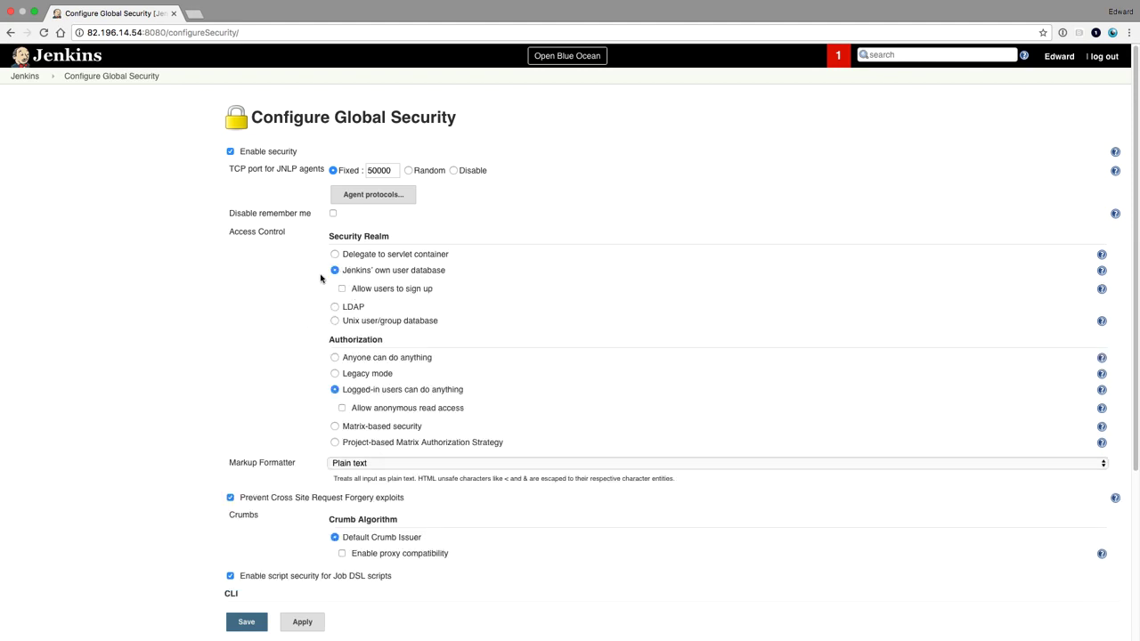
{"action": "left_click", "coordinate": [87, 65]}
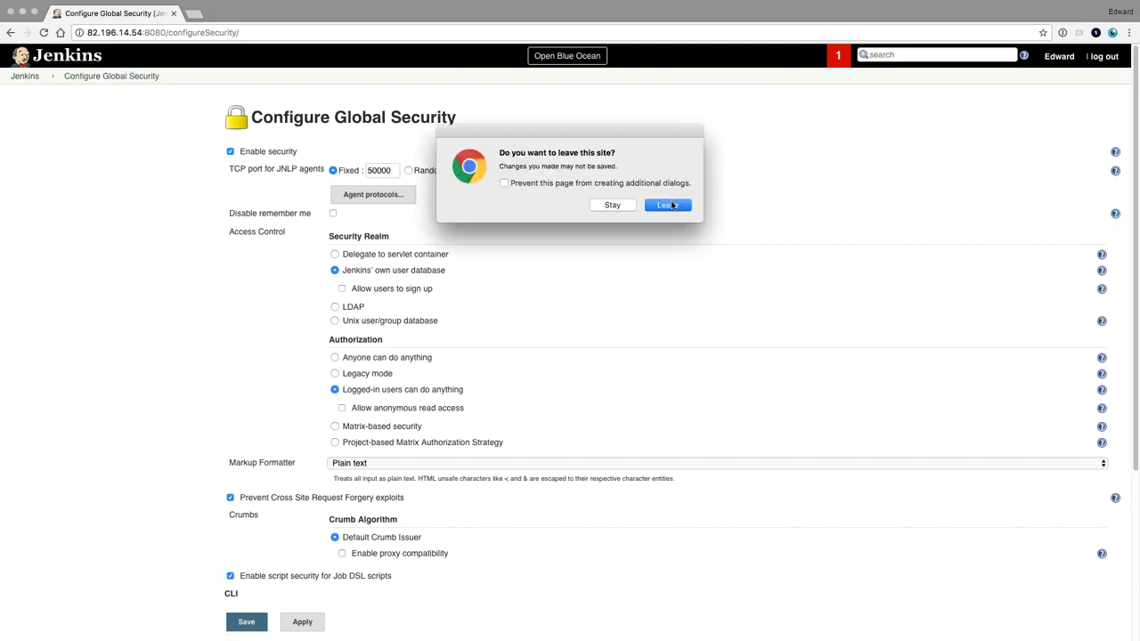
{"action": "key", "text": "Return"}
{"action": "left_click", "coordinate": [65, 202]}
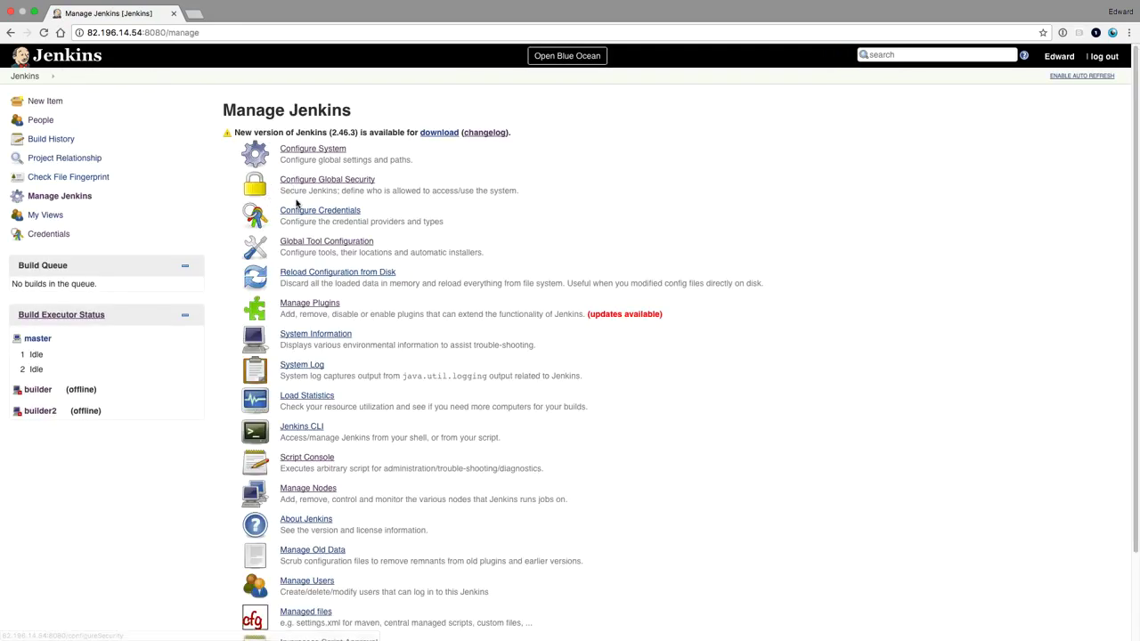
Install SAML Plugin 0.14 from the available plugins filtered by 'saml', restarting Jenkins afterward.
{"action": "left_click", "coordinate": [310, 304]}
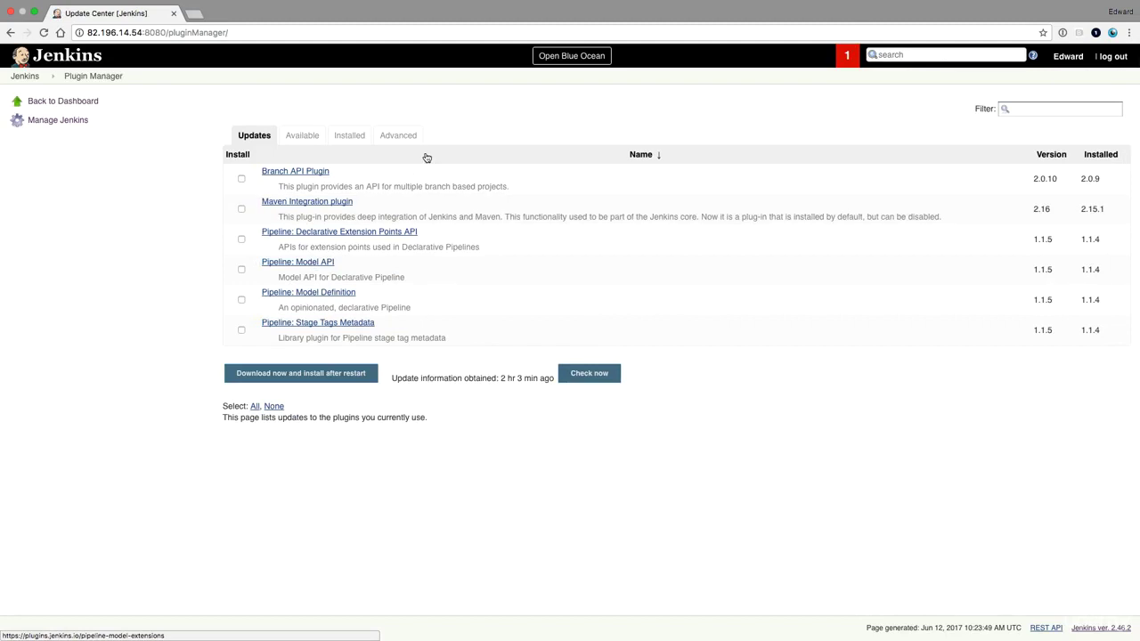
{"action": "left_click", "coordinate": [315, 138]}
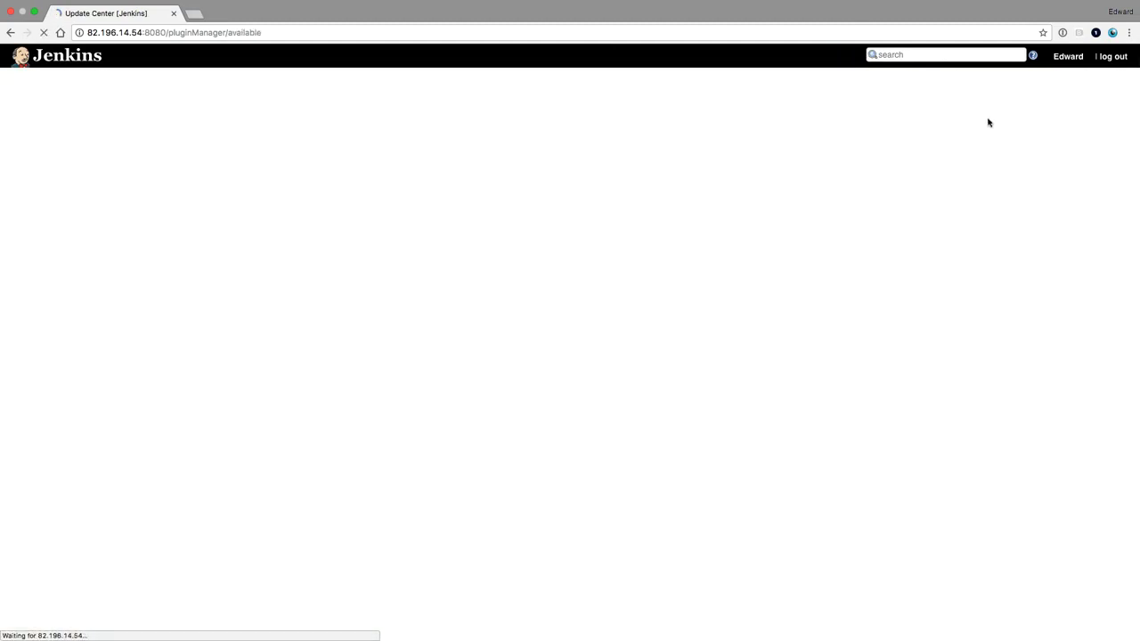
{"action": "left_click", "coordinate": [1073, 108]}
{"action": "type", "text": "sa"}
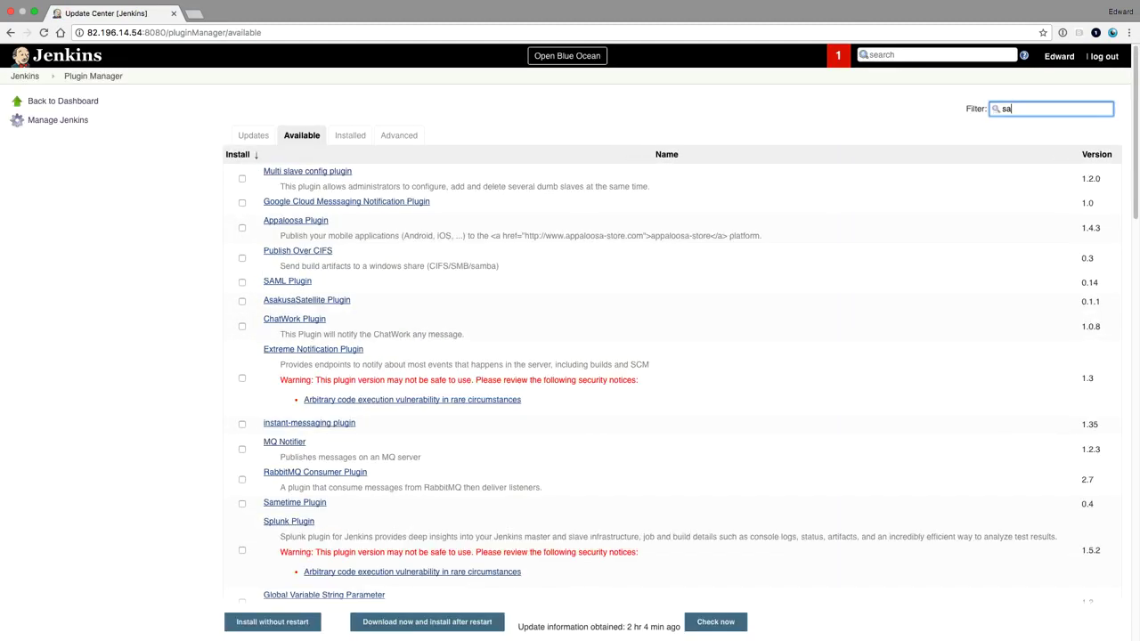
{"action": "type", "text": "ml"}
{"action": "left_click", "coordinate": [242, 172]}
{"action": "left_click", "coordinate": [364, 212]}
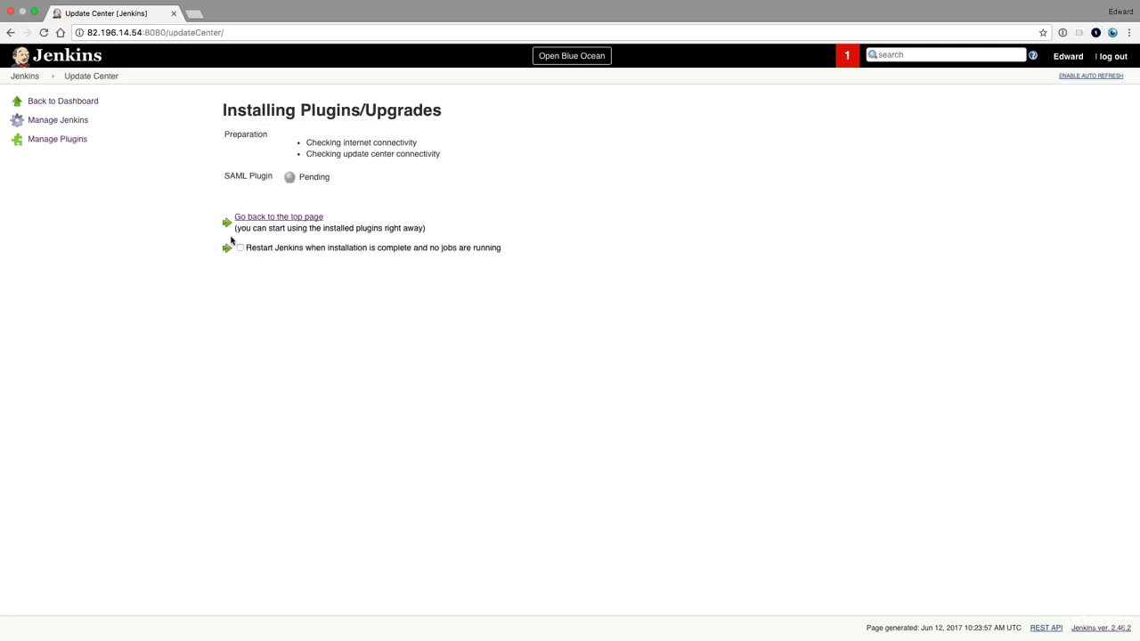
{"action": "left_click", "coordinate": [239, 249]}
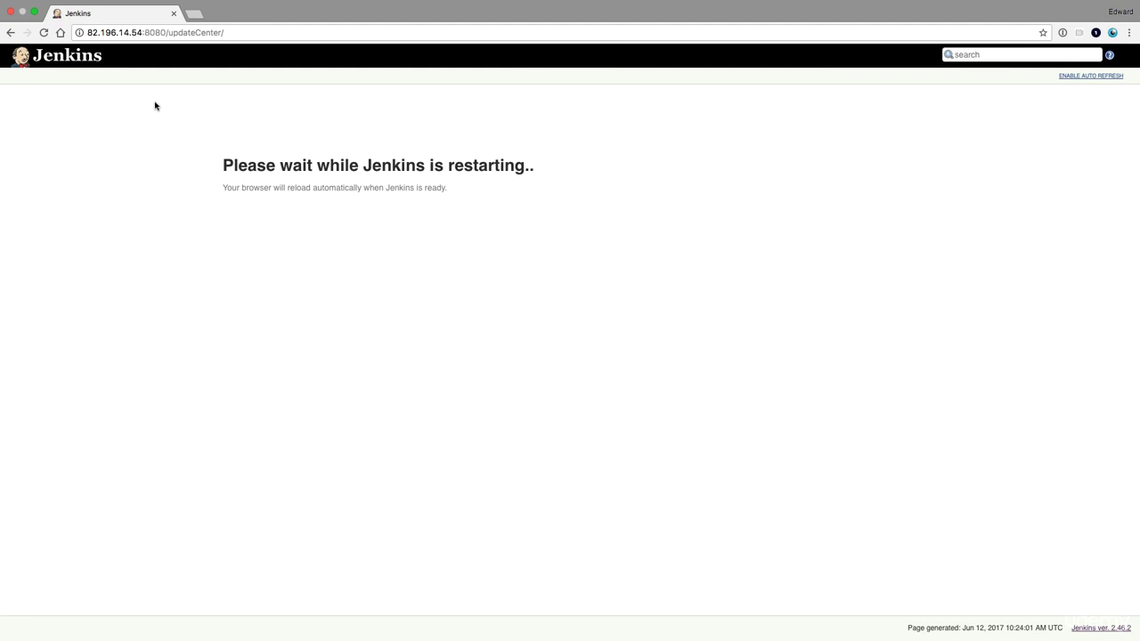
{"action": "left_click", "coordinate": [57, 201]}
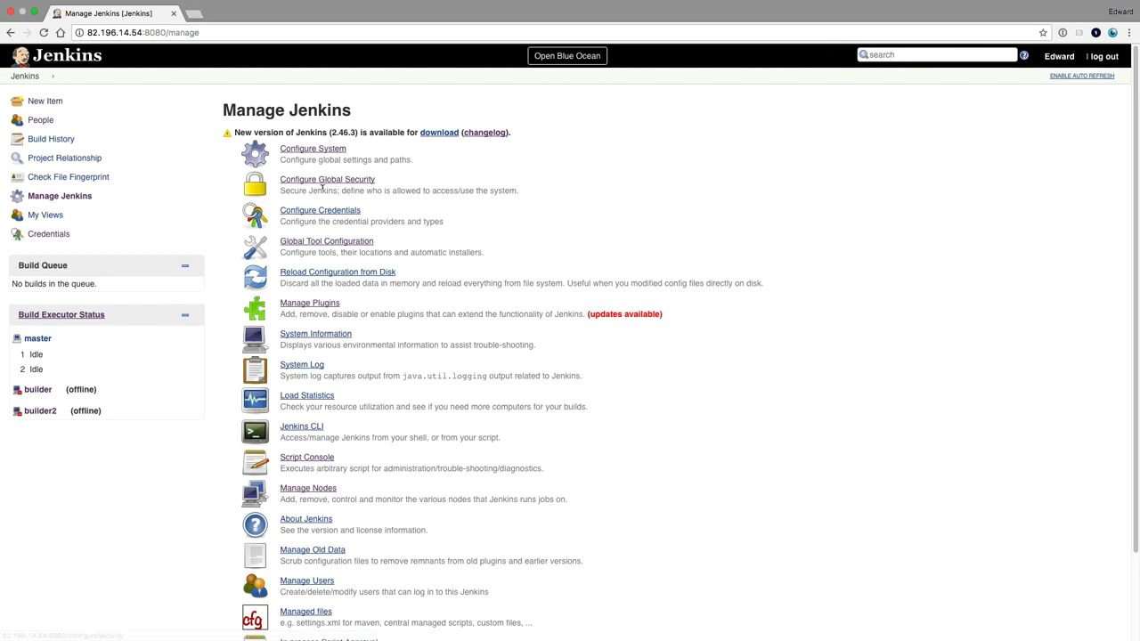
Choose SAML 2.0 as the security realm, paste the OneLogin XML into IdP Metadata, and save.
{"action": "left_click", "coordinate": [329, 181]}
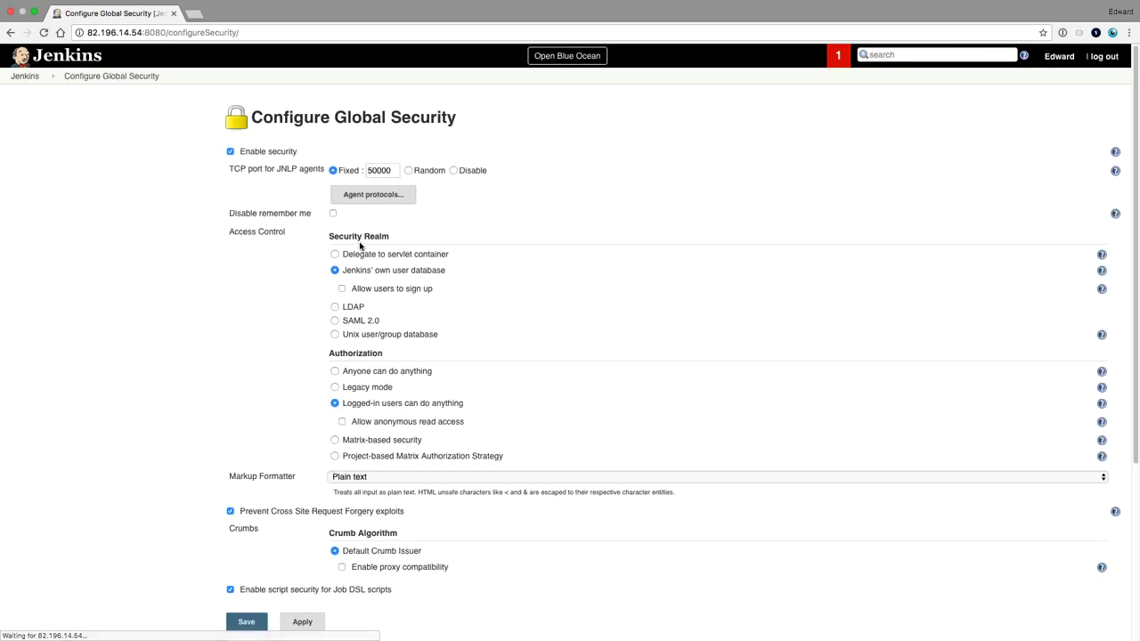
{"action": "left_click", "coordinate": [335, 320]}
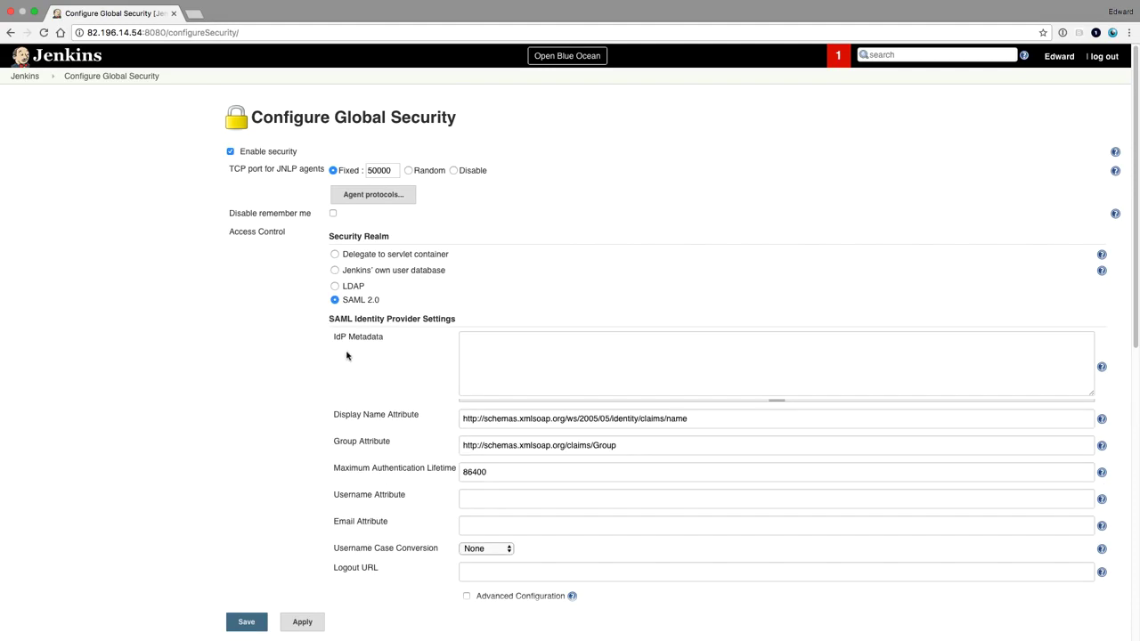
{"action": "scroll", "coordinate": [345, 354], "scroll_direction": "down", "scroll_amount": 3}
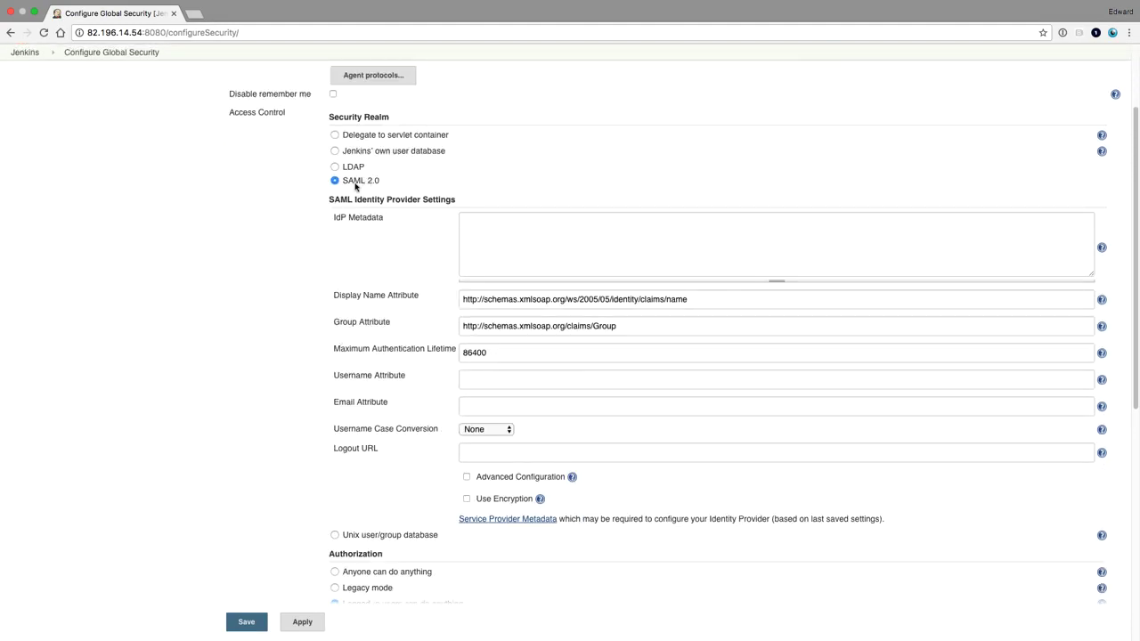
{"action": "left_click", "coordinate": [508, 230]}
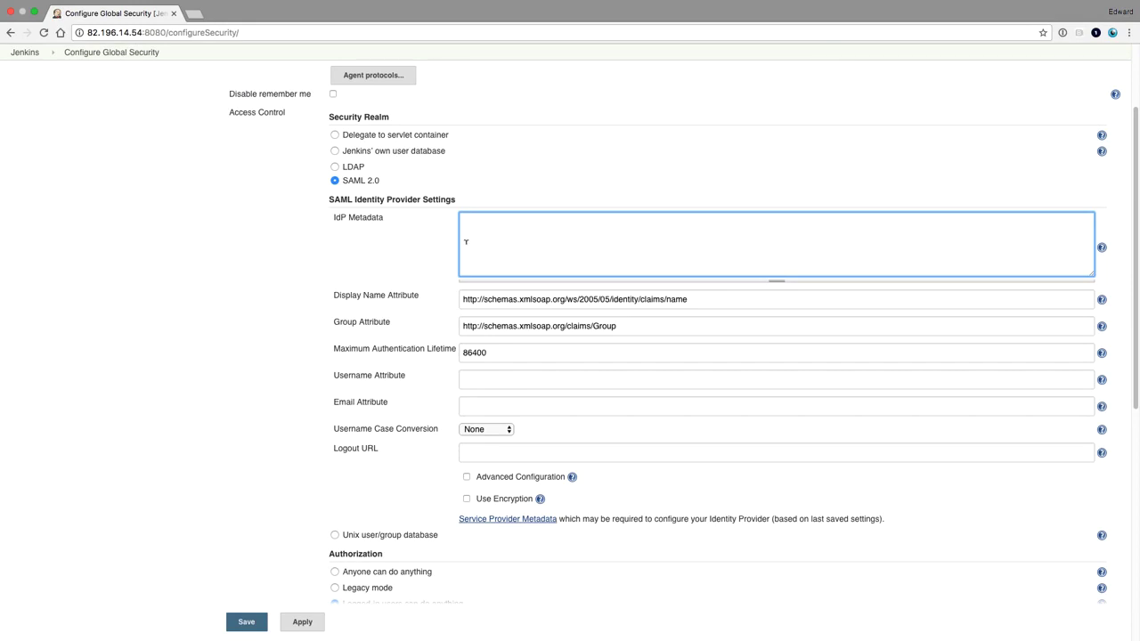
{"action": "key", "text": "super+v"}
{"action": "key", "text": "BackSpace"}
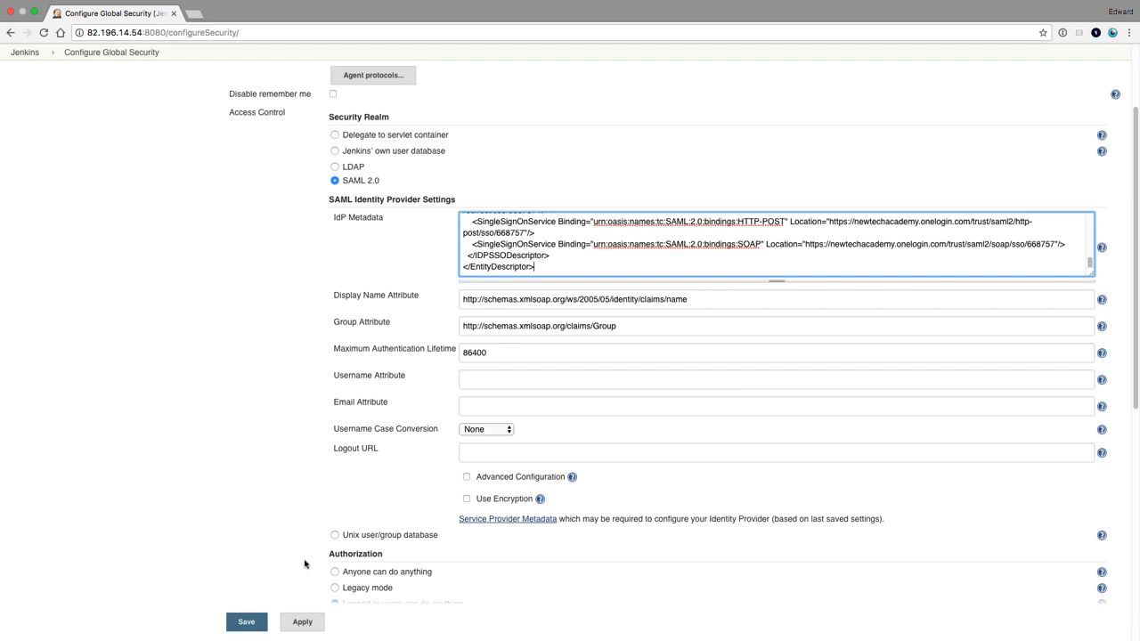
{"action": "left_click", "coordinate": [249, 622]}
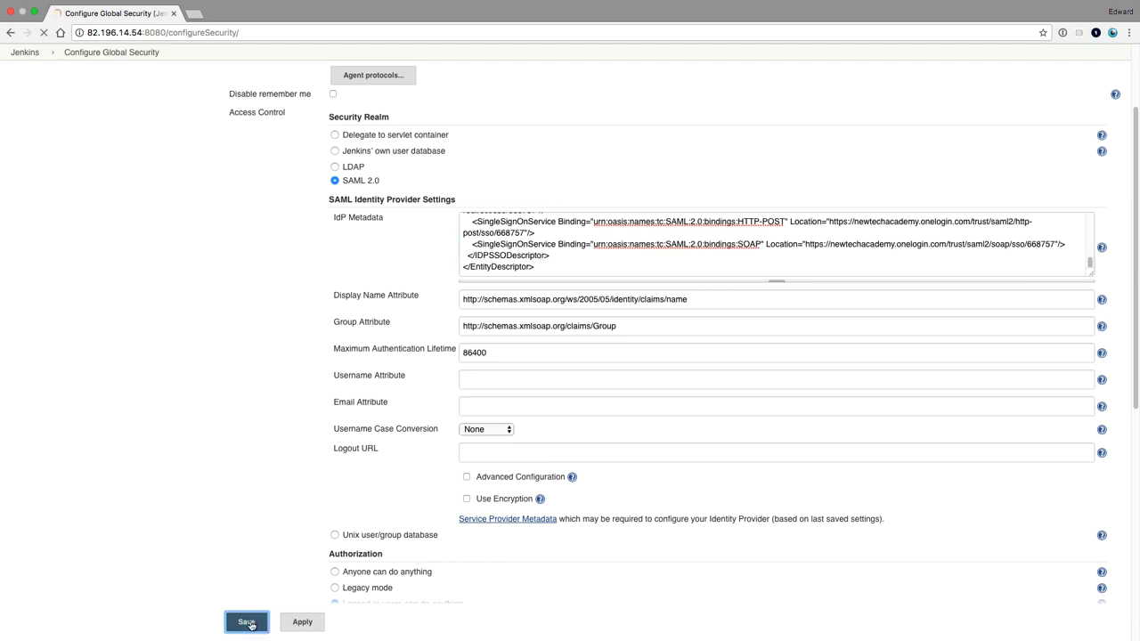
{"action": "left_click", "coordinate": [166, 32]}
{"action": "left_click", "coordinate": [166, 32]}
Copy the Jenkins server address and load it in a private window, reaching the OneLogin sign-in page.
{"action": "key", "text": "shift+super+Left"}
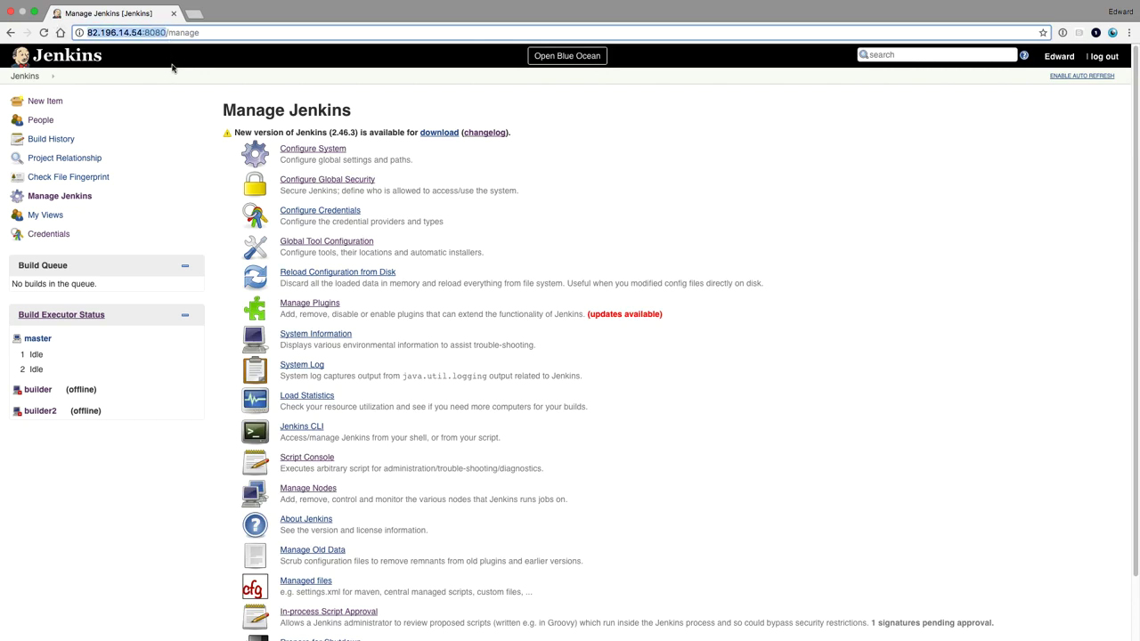
{"action": "key", "text": "super+c"}
{"action": "key", "text": "super+shift+n"}
{"action": "key", "text": "super+v"}
{"action": "key", "text": "Return"}
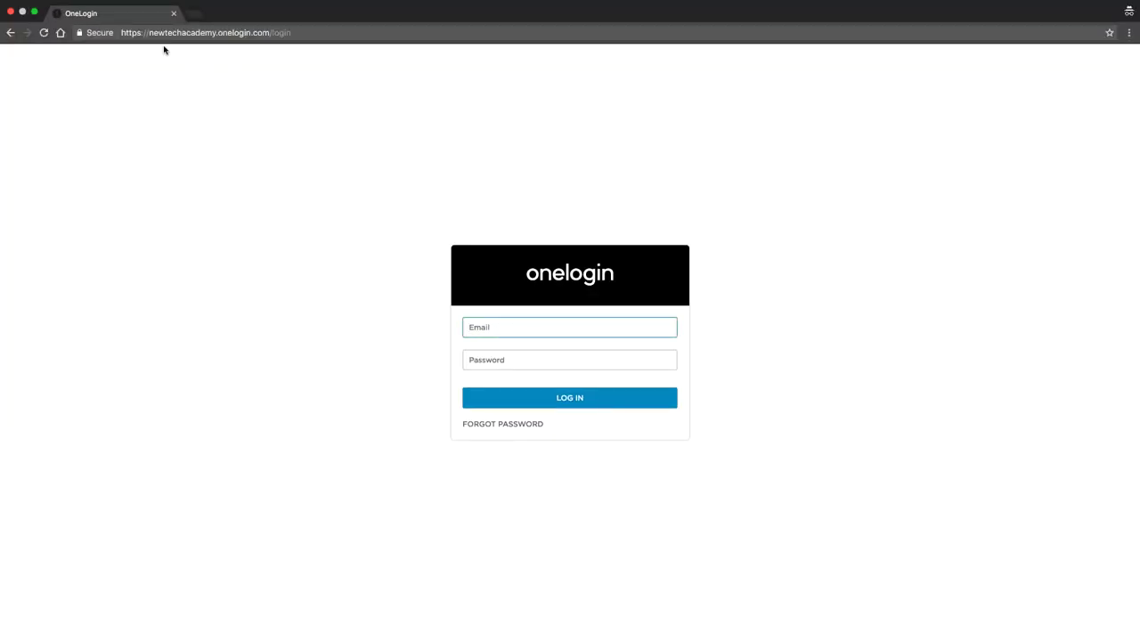
{"action": "key", "text": "super+l"}
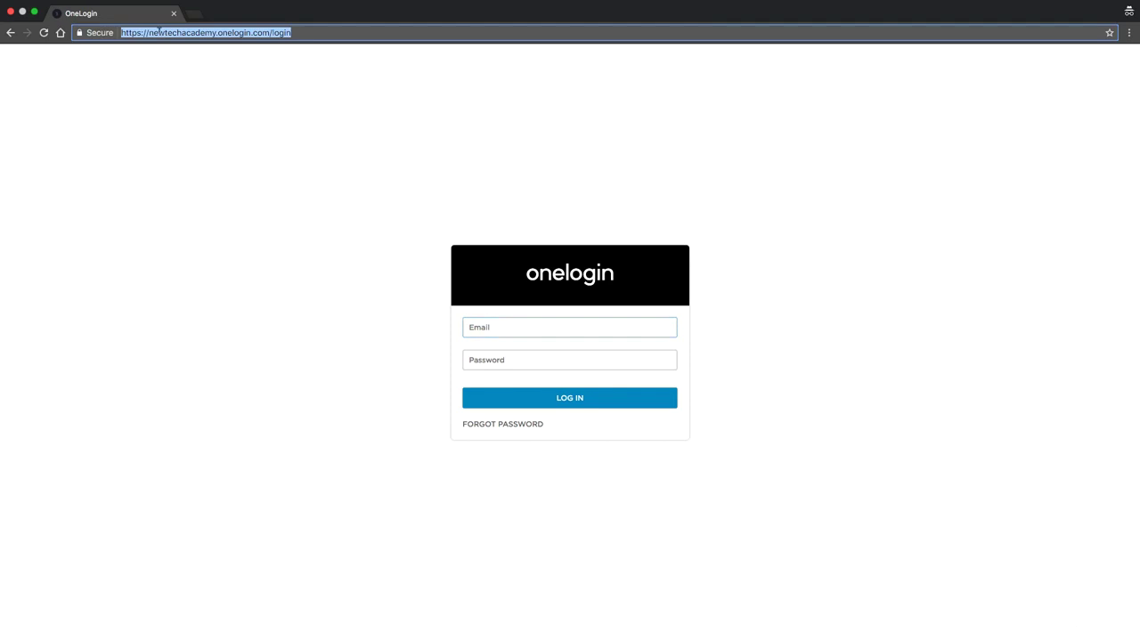
{"action": "key", "text": "super+v"}
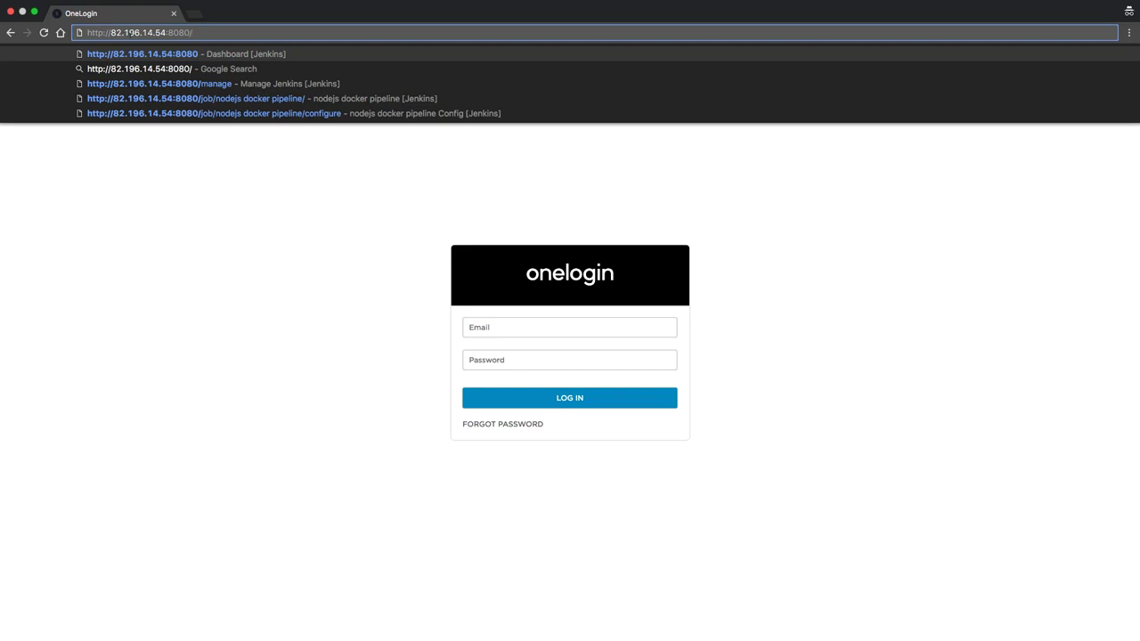
{"action": "key", "text": "Return"}
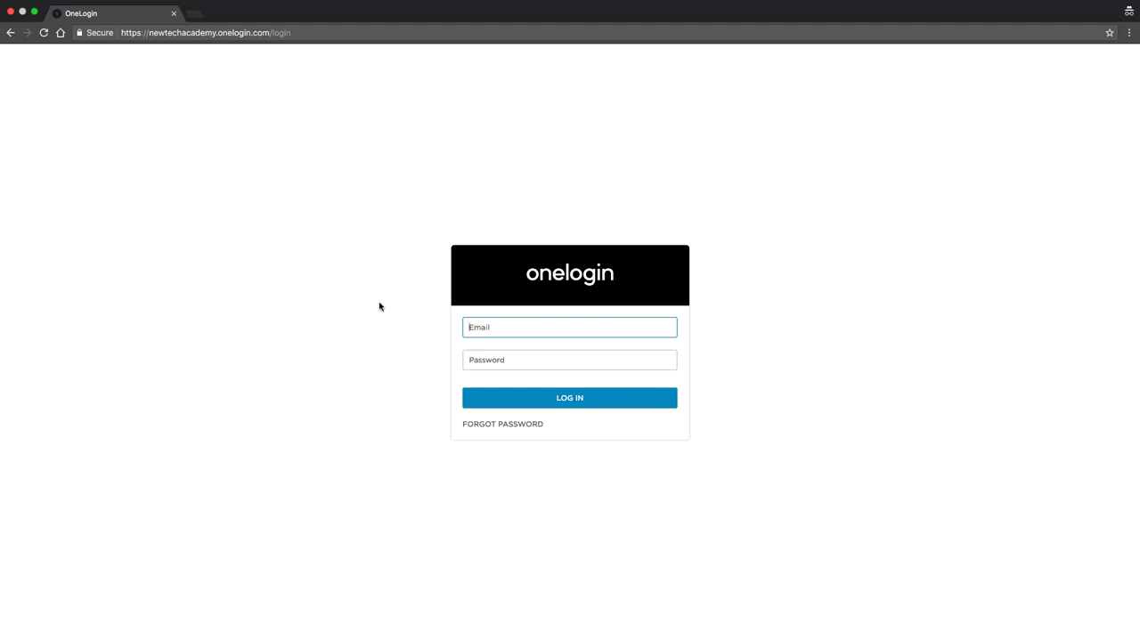
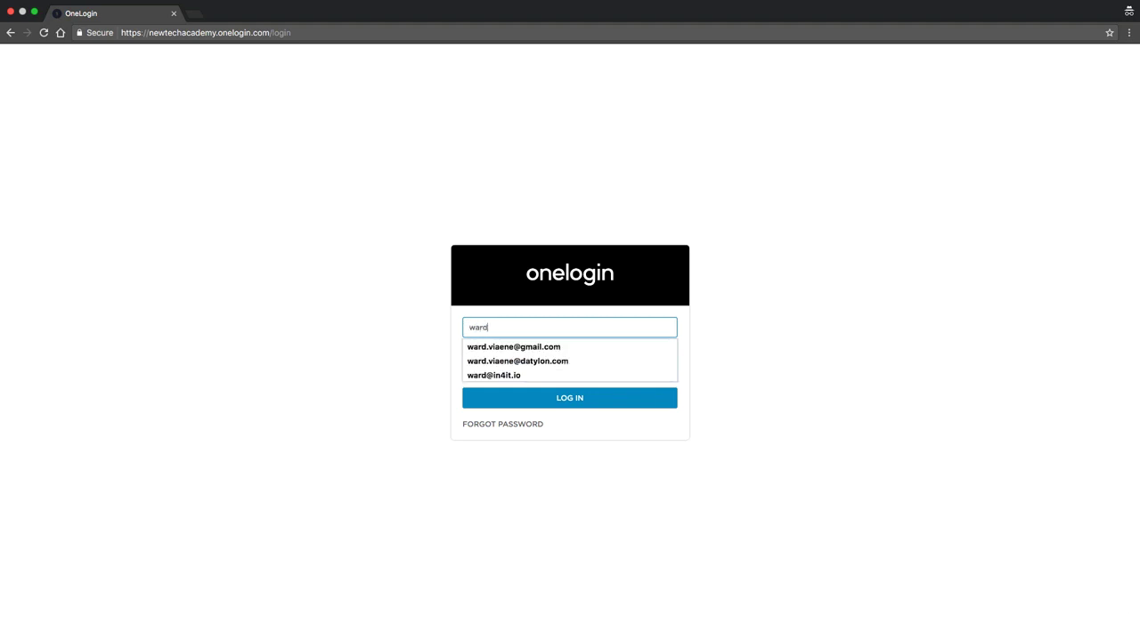
Sign in to OneLogin with the account e-mail and password, then reload the Jenkins dashboard.
{"action": "left_click", "coordinate": [508, 360]}
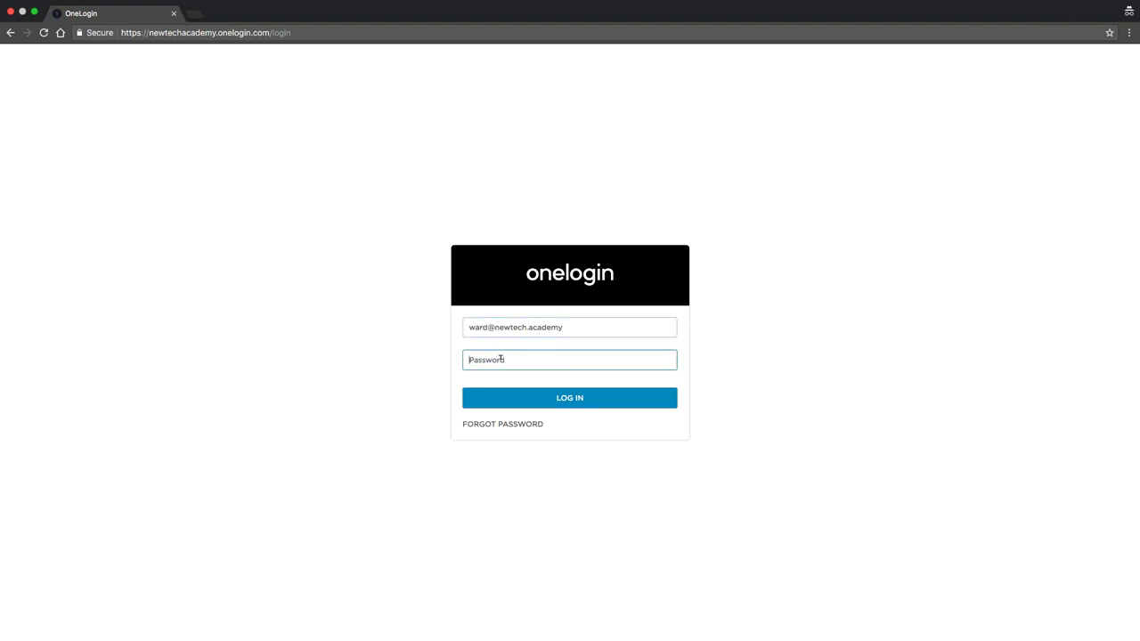
{"action": "key", "text": "super+v"}
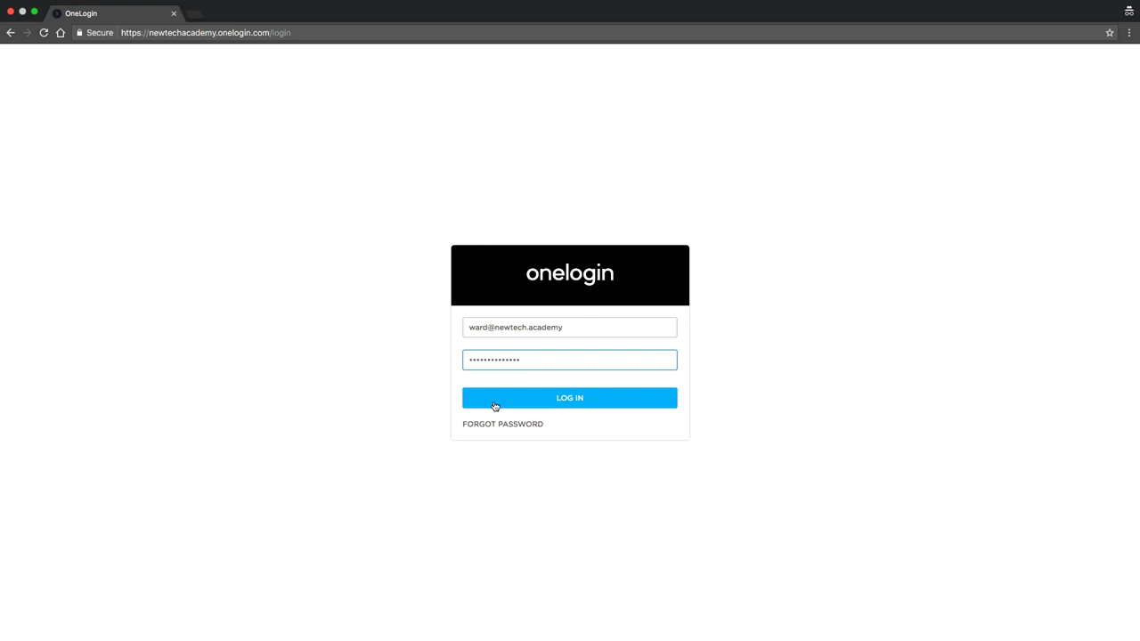
{"action": "left_click", "coordinate": [495, 406]}
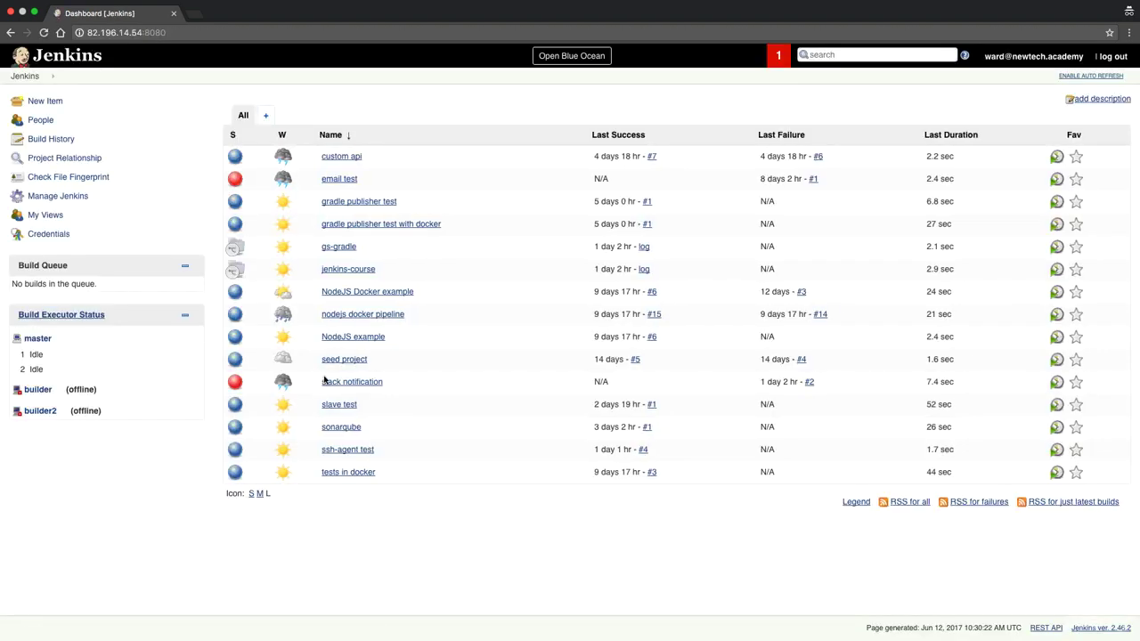
{"action": "mouse_move", "coordinate": [274, 331]}
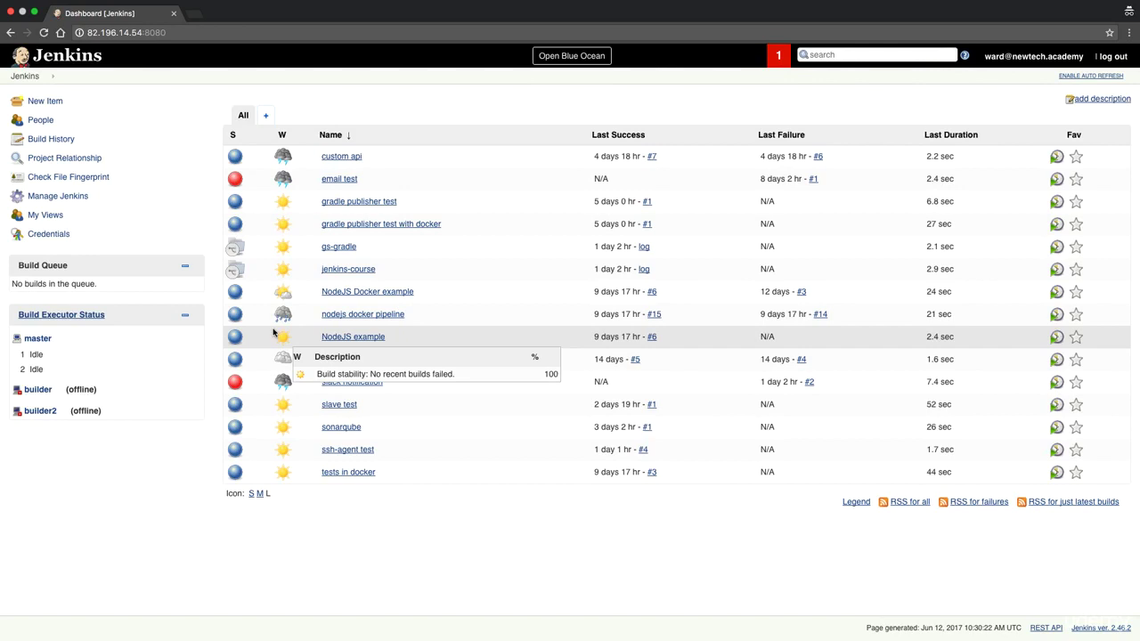
{"action": "left_click", "coordinate": [40, 55]}
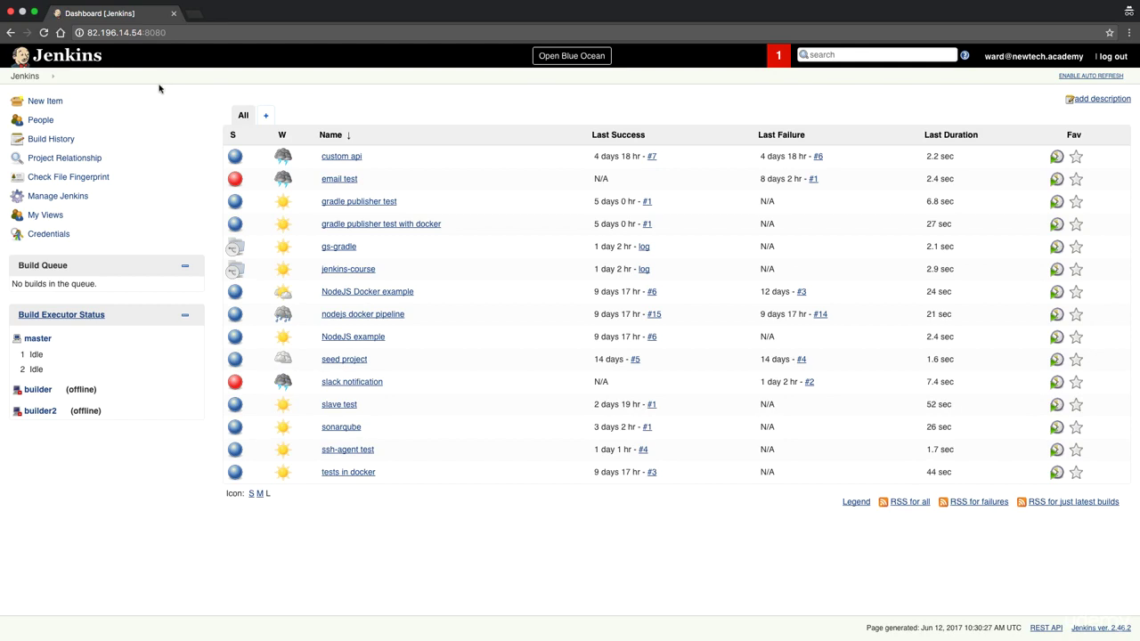
Open Configure Global Security, briefly select the LDAP security realm, then return to SAML 2.0.
{"action": "left_click", "coordinate": [70, 202]}
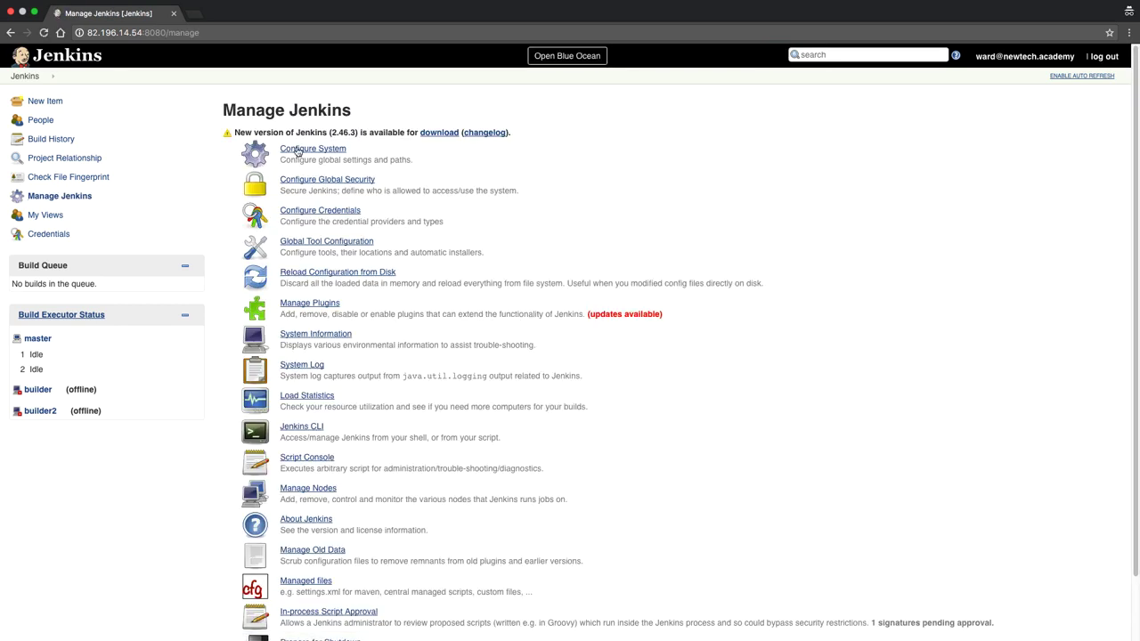
{"action": "left_click", "coordinate": [299, 153]}
{"action": "left_click", "coordinate": [306, 182]}
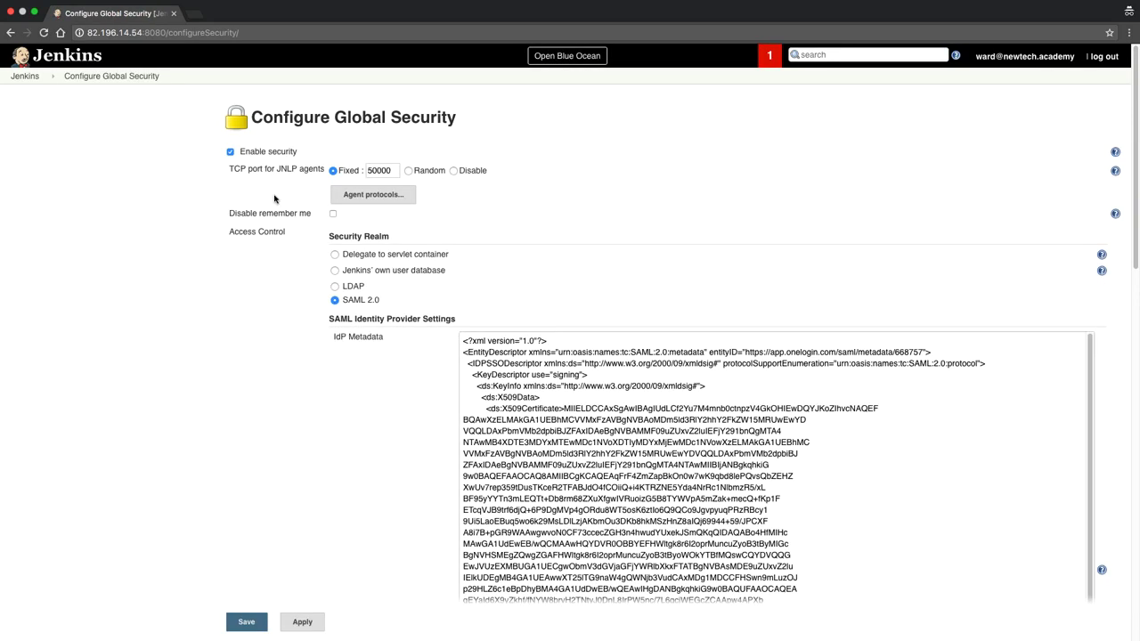
{"action": "double_click", "coordinate": [358, 285]}
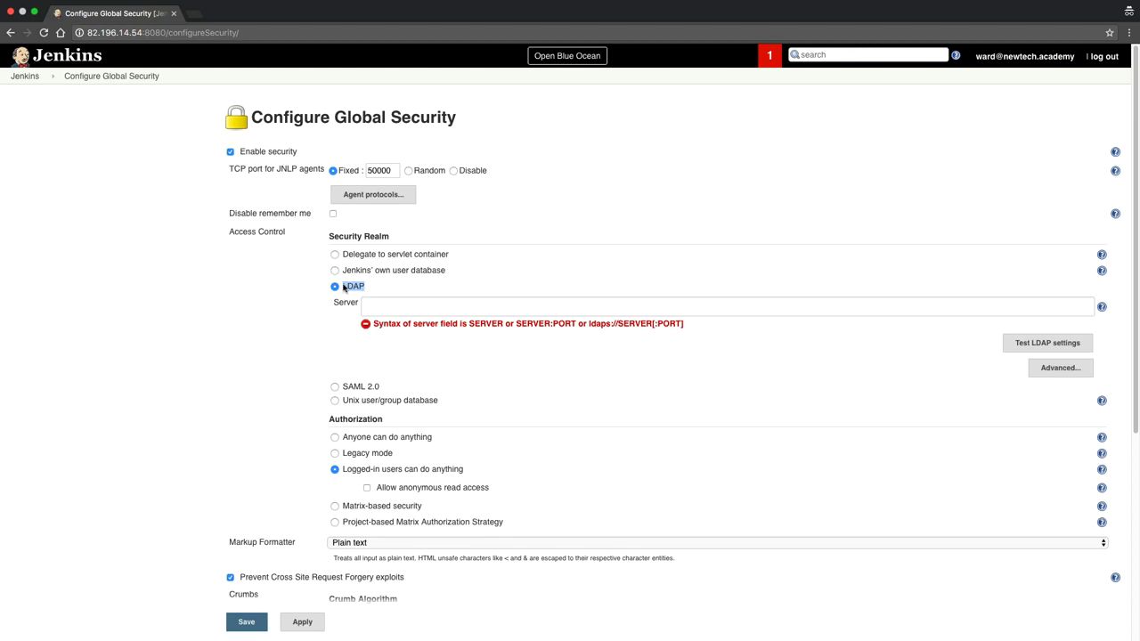
{"action": "left_click", "coordinate": [352, 389]}
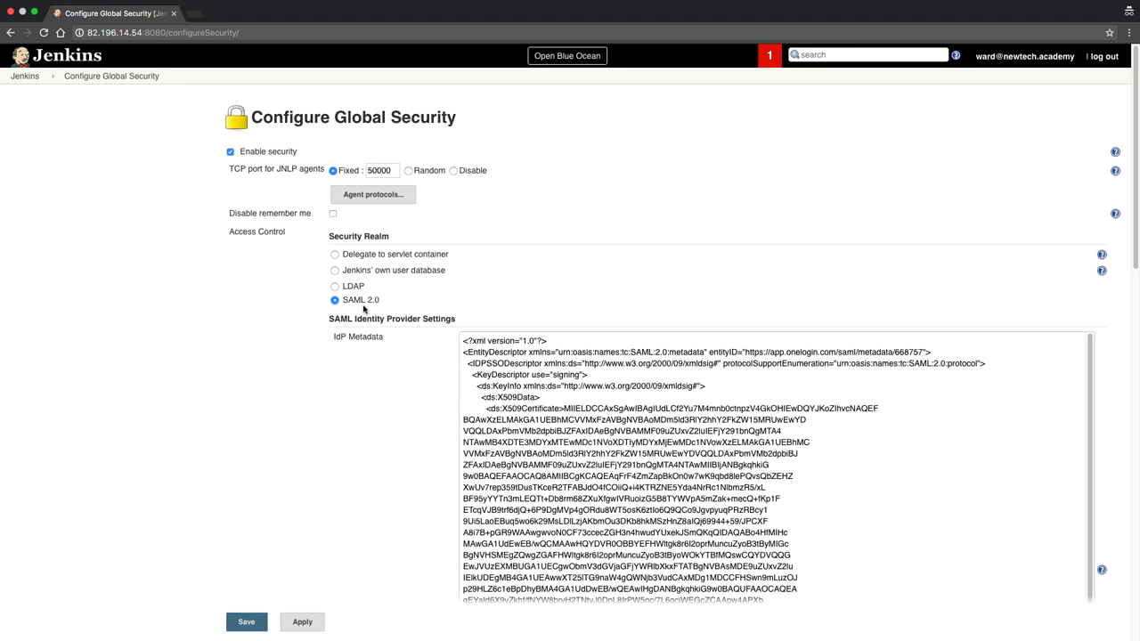
Try Jenkins' own user database and Unix user/group database realms, read the Unix help, then reselect SAML 2.0.
{"action": "left_click", "coordinate": [334, 271]}
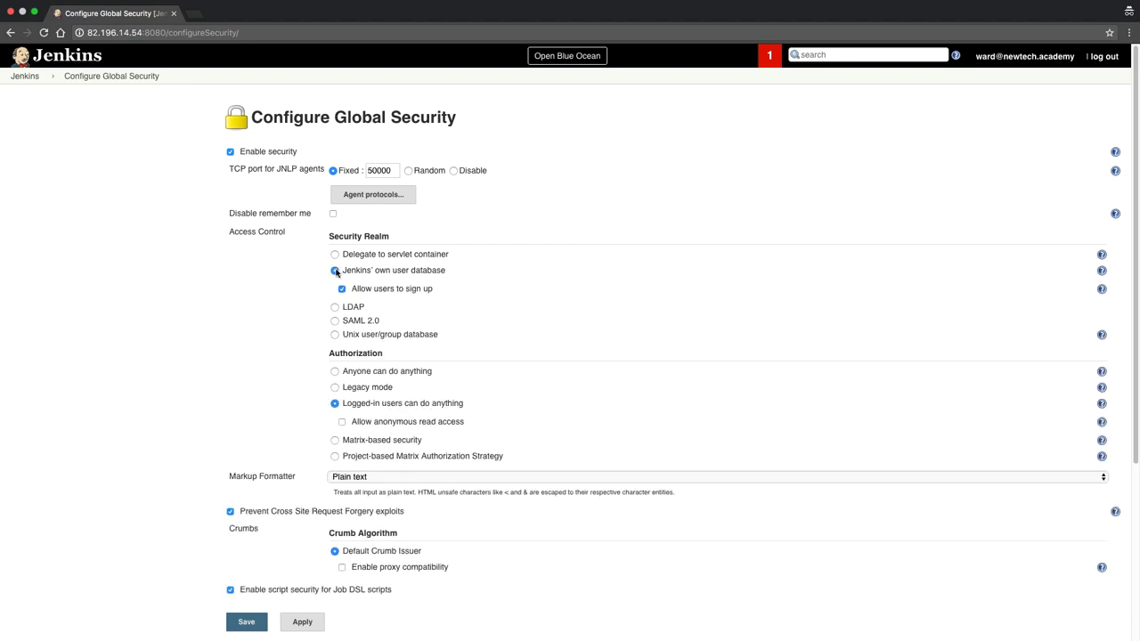
{"action": "left_click", "coordinate": [335, 335]}
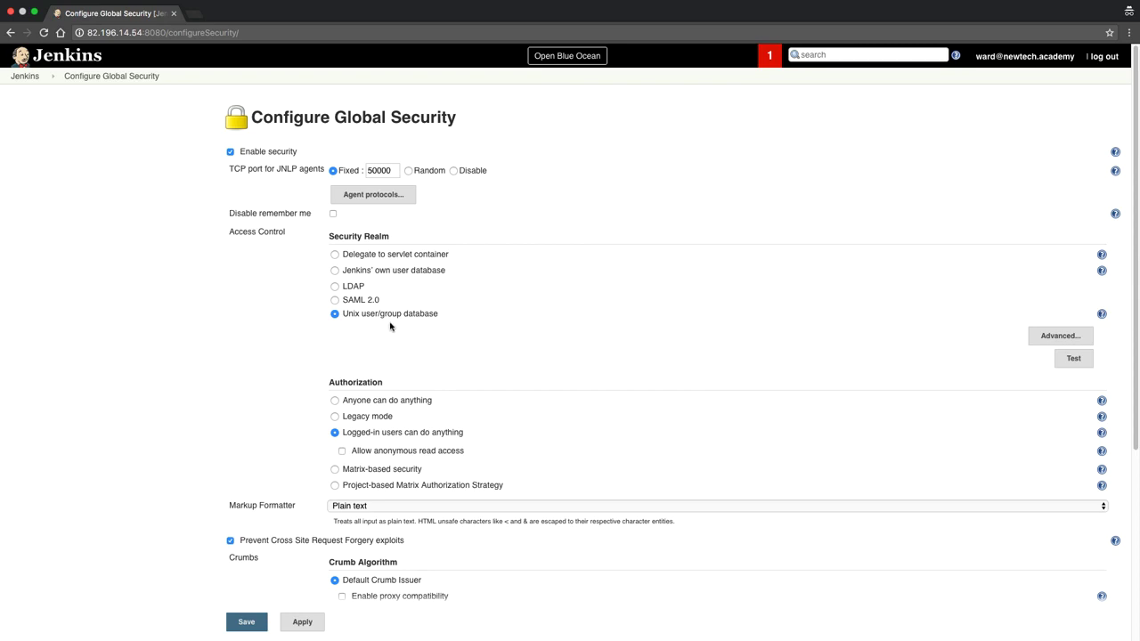
{"action": "left_click", "coordinate": [1102, 313]}
{"action": "left_click_drag", "start_coordinate": [476, 356], "coordinate": [562, 356]}
{"action": "left_click_drag", "start_coordinate": [370, 405], "coordinate": [463, 417]}
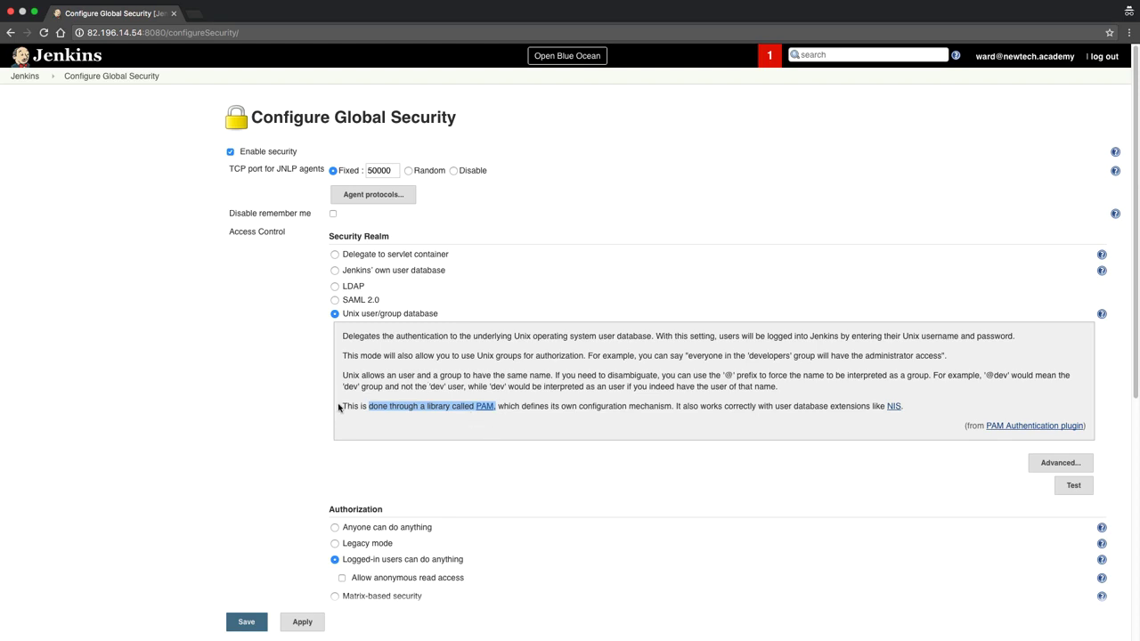
{"action": "left_click_drag", "start_coordinate": [348, 315], "coordinate": [477, 316]}
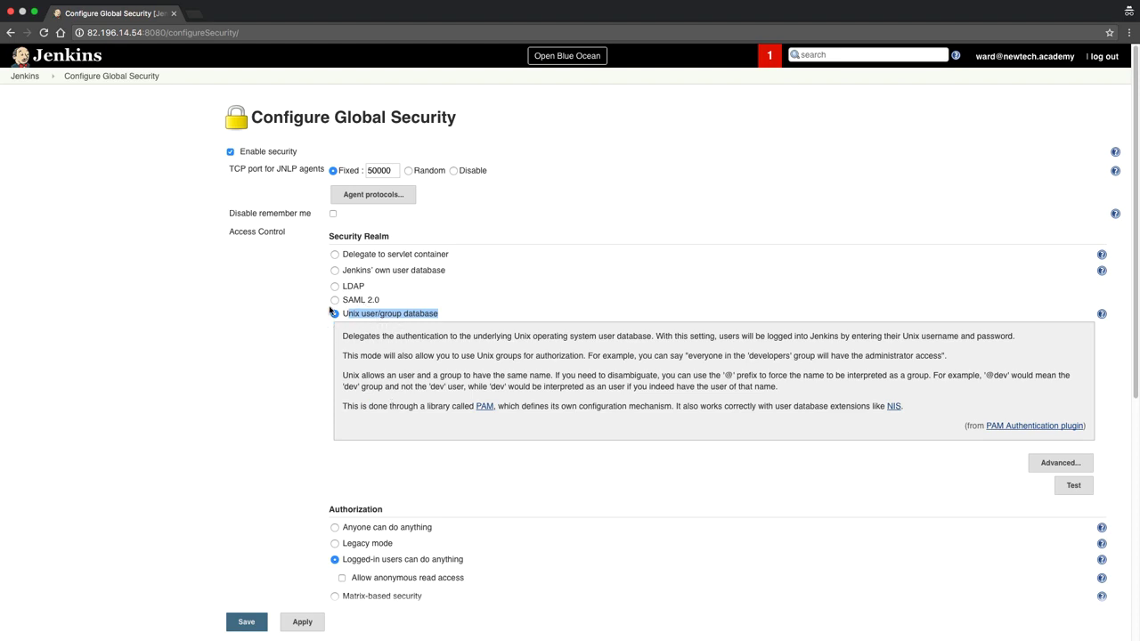
{"action": "left_click", "coordinate": [334, 300]}
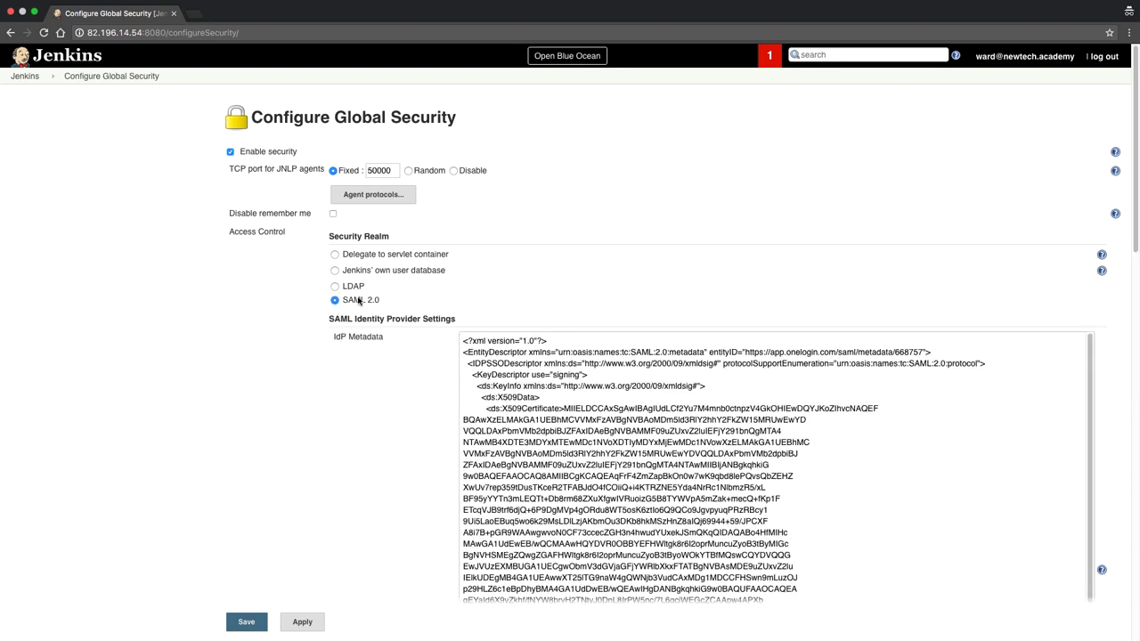